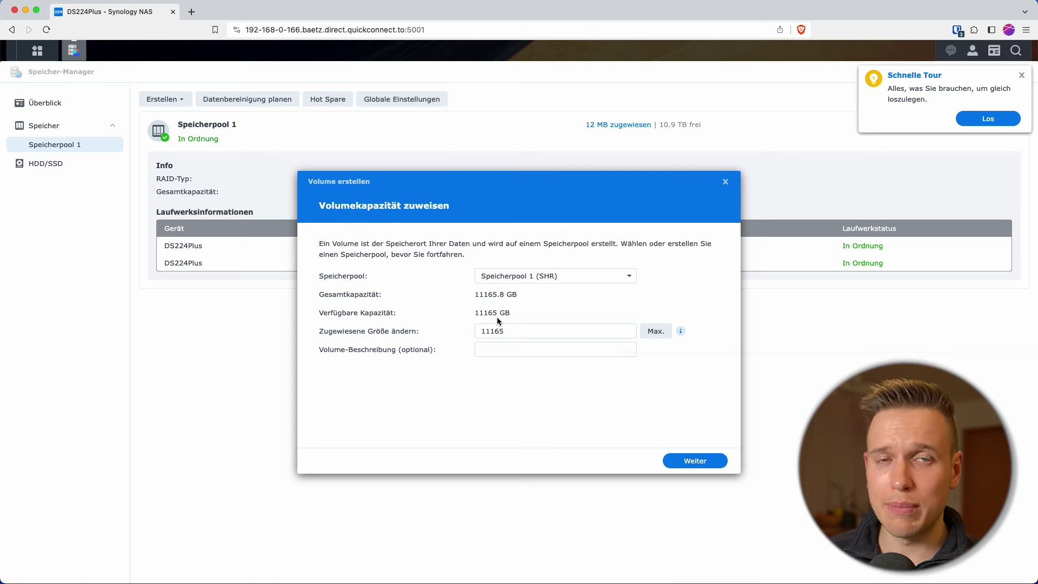
{"action": "left_click", "coordinate": [478, 315]}
{"action": "left_click", "coordinate": [498, 335]}
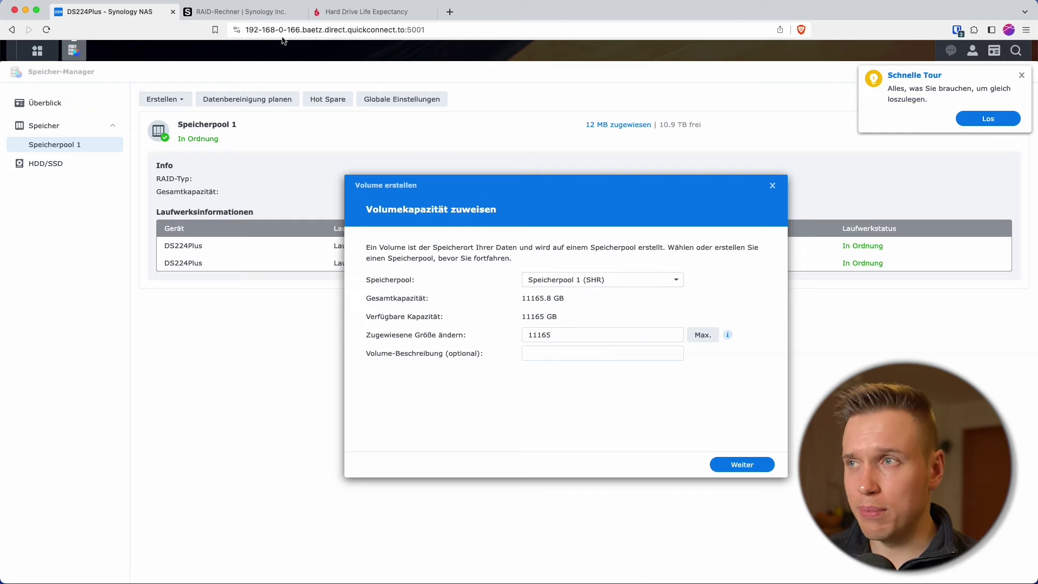
- Switch to the Synology RAID-Rechner page and select two 12 TB HDDs for the calculation
{"action": "left_click", "coordinate": [227, 12]}
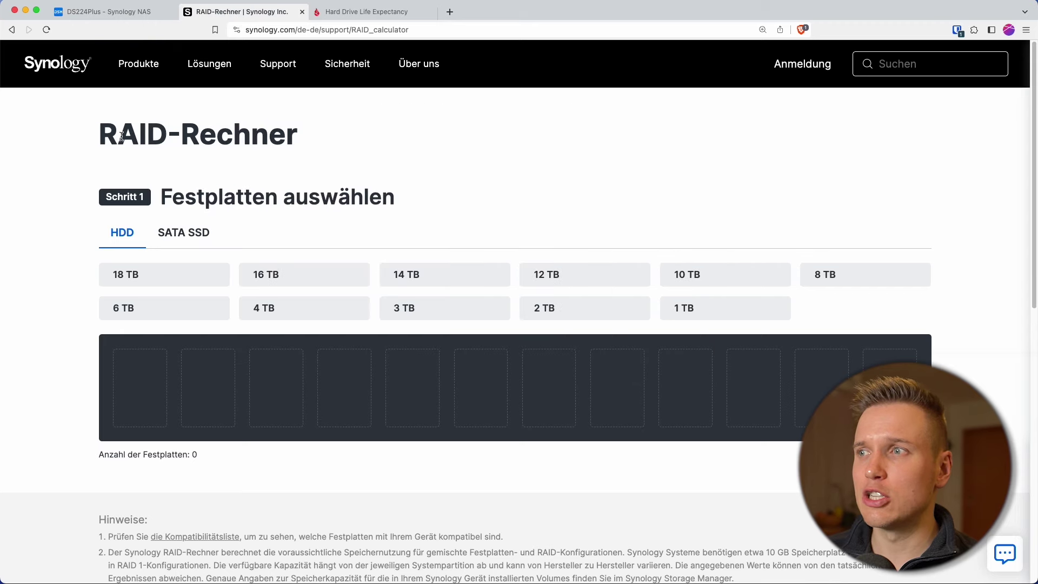
{"action": "left_click_drag", "start_coordinate": [99, 137], "coordinate": [298, 135]}
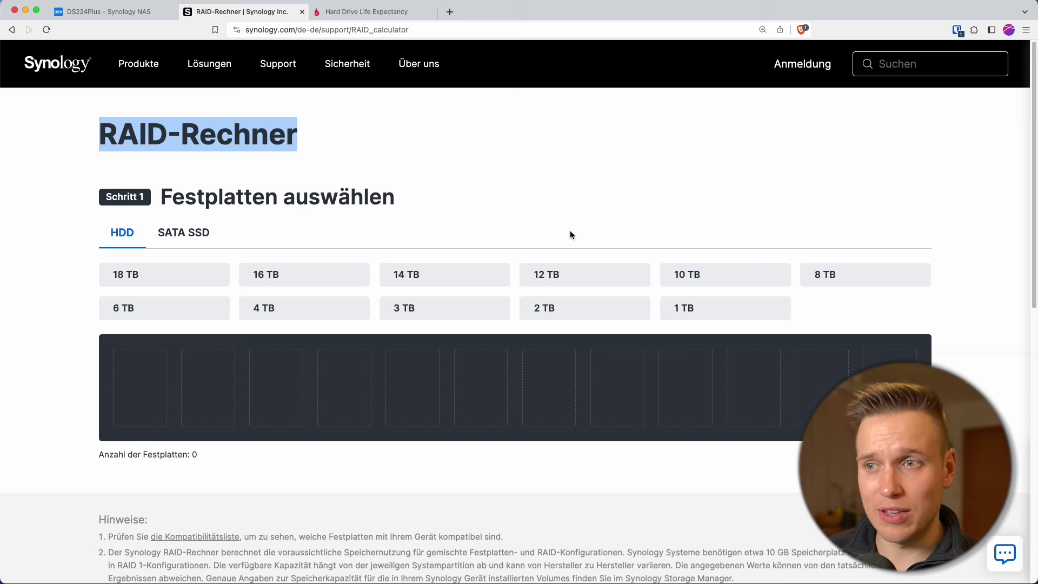
{"action": "left_click", "coordinate": [641, 274]}
{"action": "left_click", "coordinate": [641, 276]}
{"action": "left_click", "coordinate": [642, 276]}
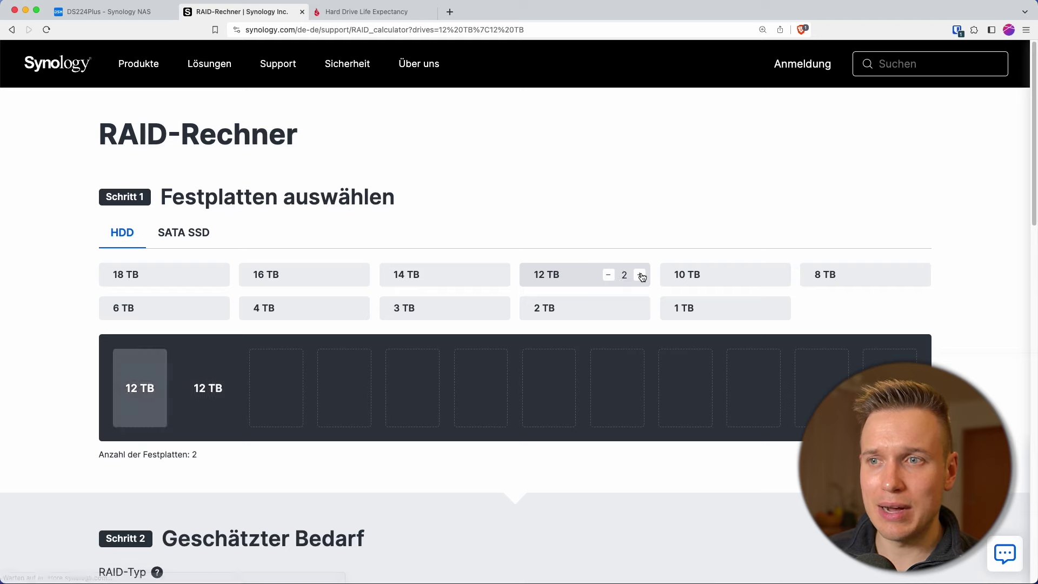
{"action": "scroll", "coordinate": [547, 186], "scroll_direction": "down", "scroll_amount": 6}
{"action": "scroll", "coordinate": [664, 222], "scroll_direction": "up", "scroll_amount": 5}
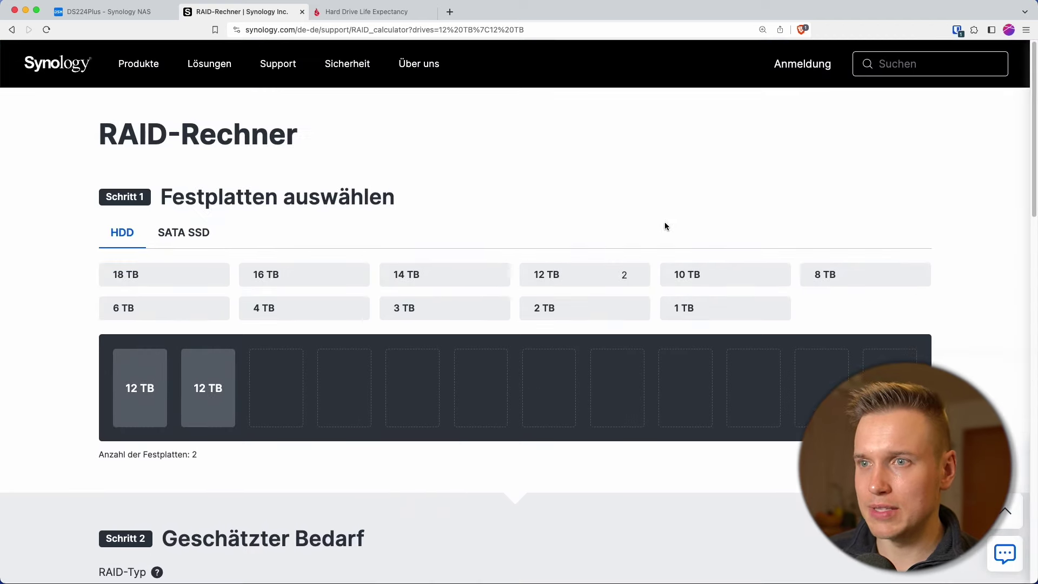
- Set the first RAID type in the estimate to SHR and examine the capacity reserved for data protection (Datenschutz)
{"action": "scroll", "coordinate": [617, 230], "scroll_direction": "down", "scroll_amount": 3}
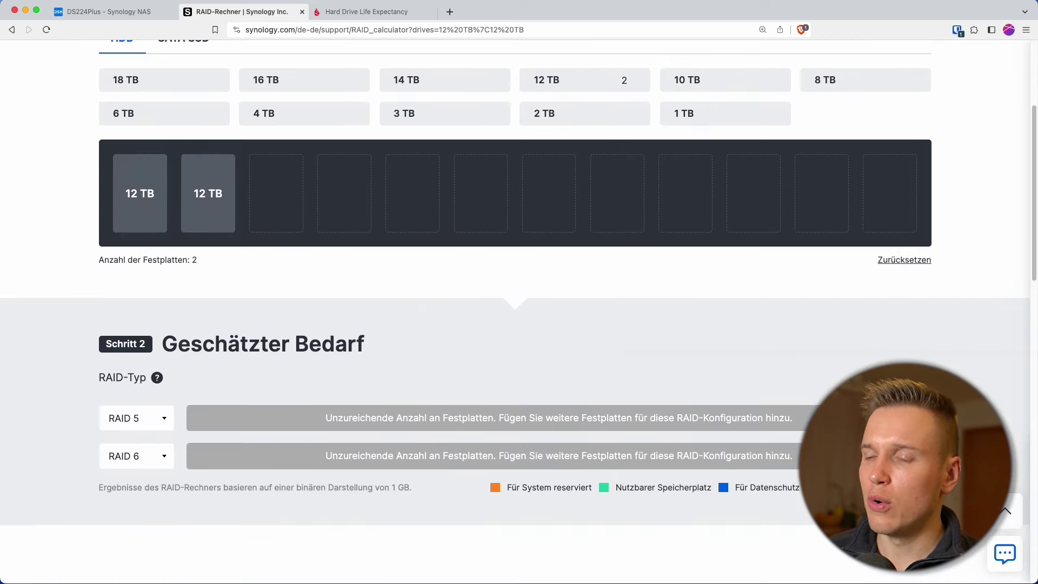
{"action": "left_click", "coordinate": [154, 428]}
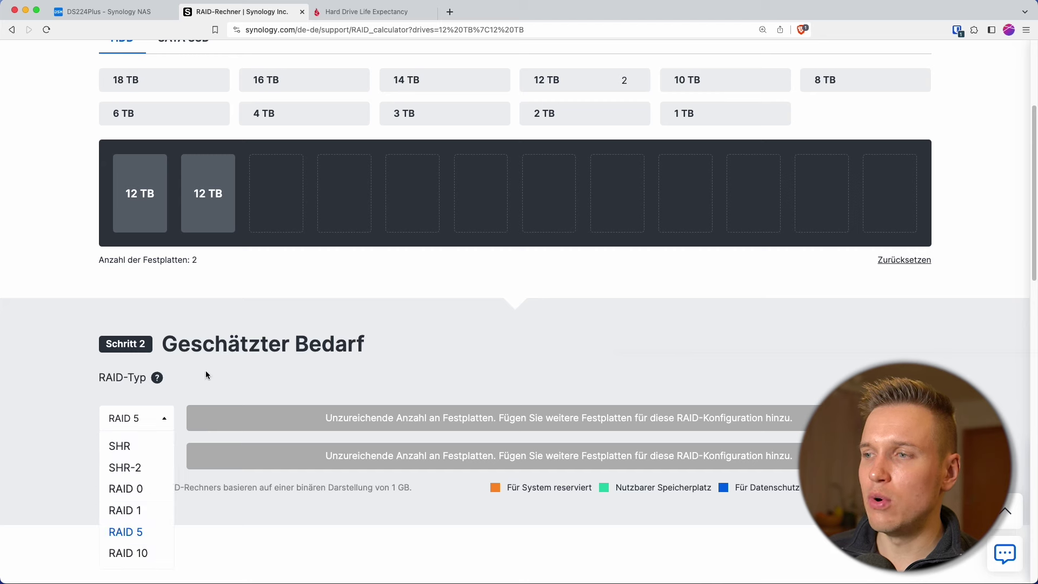
{"action": "left_click", "coordinate": [124, 449]}
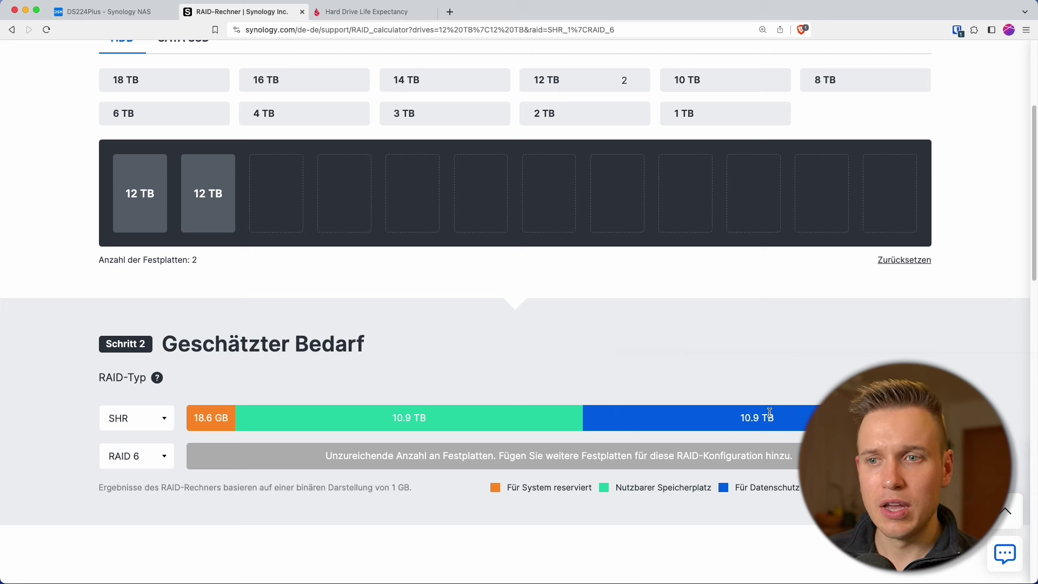
{"action": "mouse_move", "coordinate": [740, 417]}
{"action": "left_mouse_down"}
{"action": "mouse_move", "coordinate": [773, 417]}
{"action": "mouse_move", "coordinate": [756, 415]}
{"action": "left_mouse_up"}
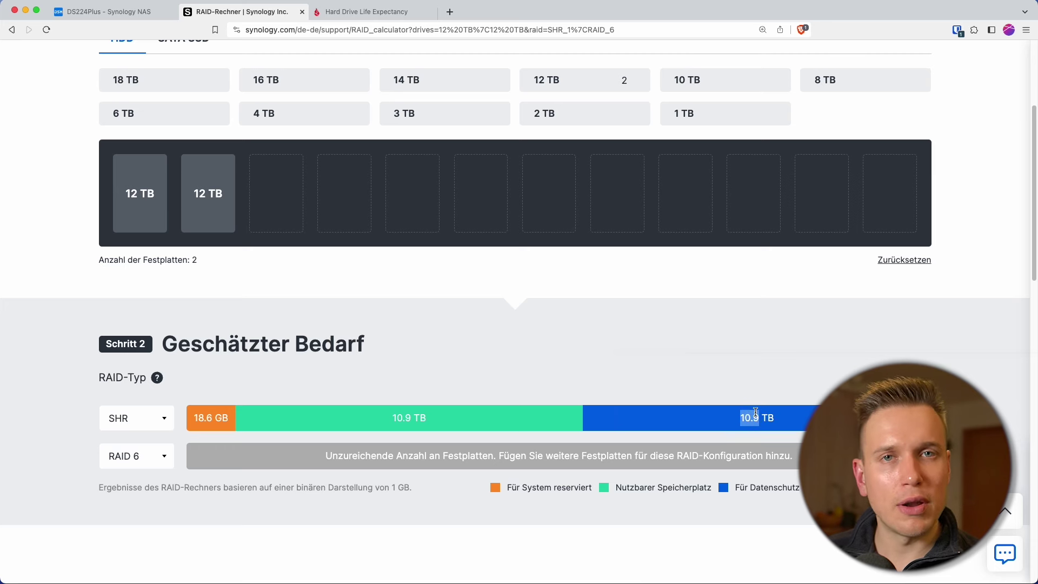
{"action": "left_click", "coordinate": [779, 417]}
{"action": "left_click_drag", "start_coordinate": [741, 417], "coordinate": [779, 417]}
{"action": "left_click", "coordinate": [788, 422]}
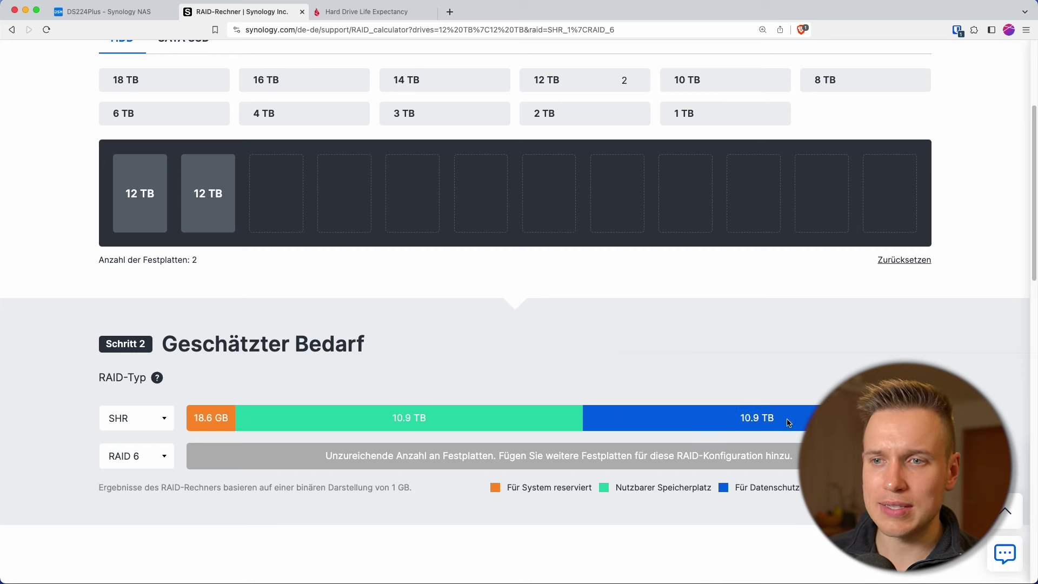
{"action": "left_click_drag", "start_coordinate": [738, 488], "coordinate": [800, 487]}
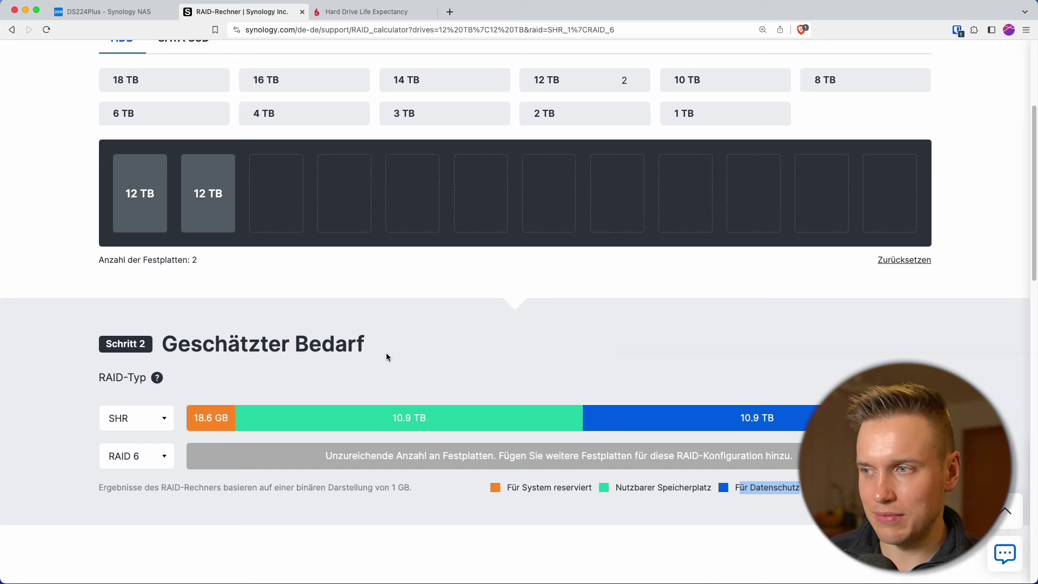
- Open the RAID-Typ explanation, compare the descriptions of SHR, RAID 0 and RAID 1, and close it
{"action": "left_click_drag", "start_coordinate": [100, 379], "coordinate": [128, 378]}
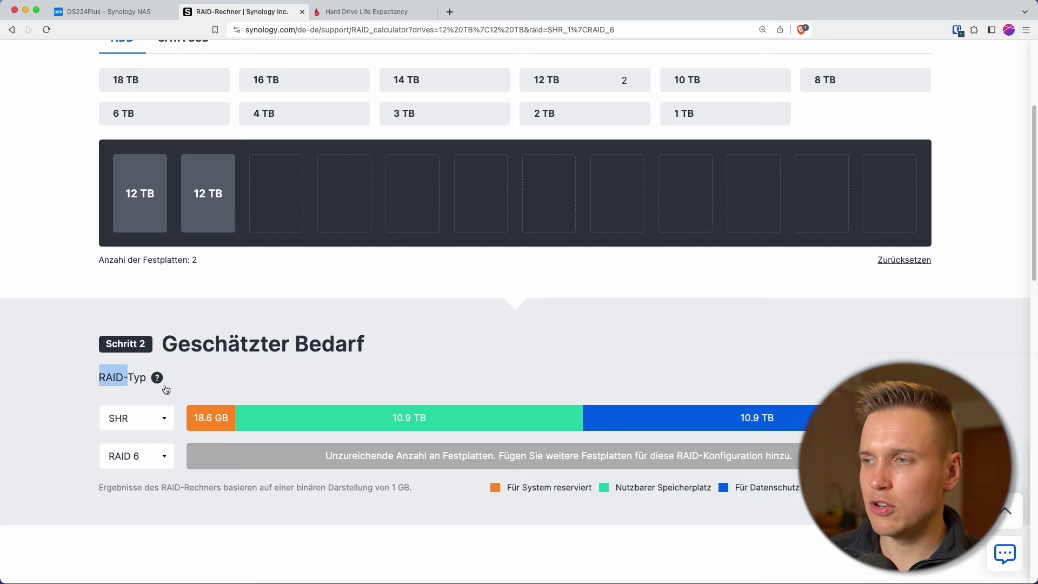
{"action": "left_click", "coordinate": [157, 378]}
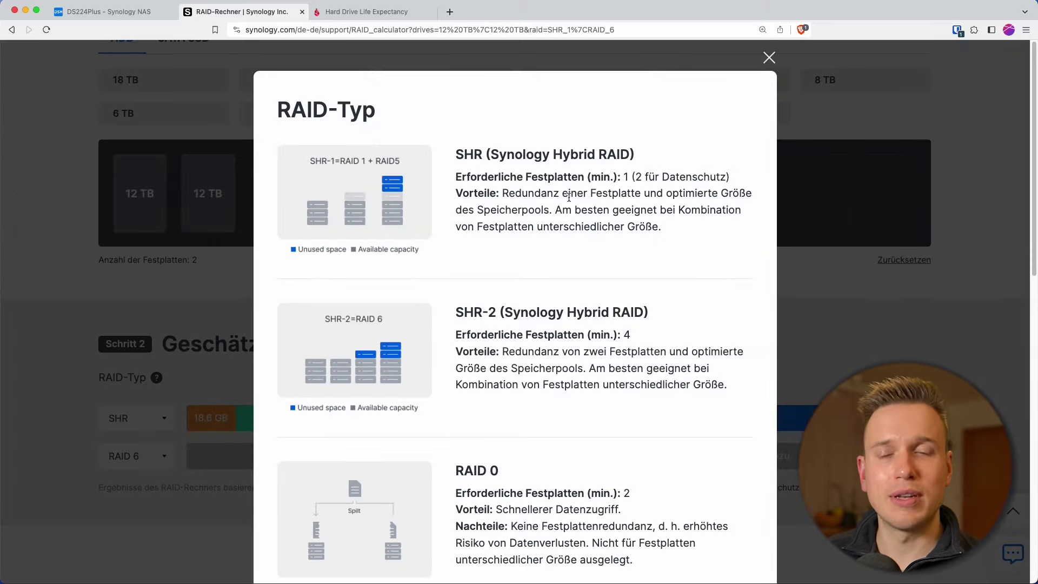
{"action": "scroll", "coordinate": [569, 192], "scroll_direction": "down", "scroll_amount": 3}
{"action": "left_click_drag", "start_coordinate": [456, 90], "coordinate": [466, 91]}
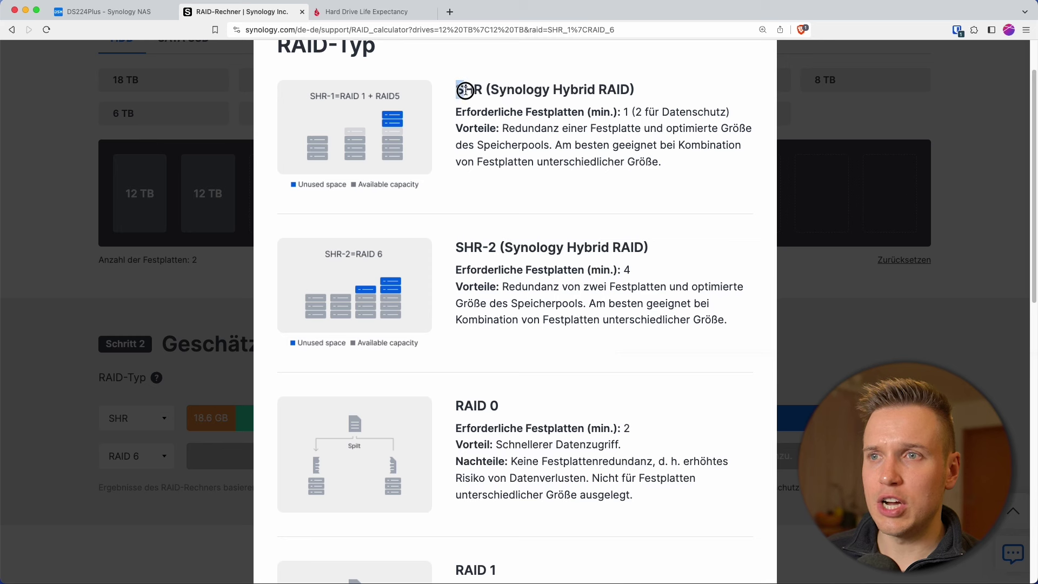
{"action": "left_click", "coordinate": [611, 125]}
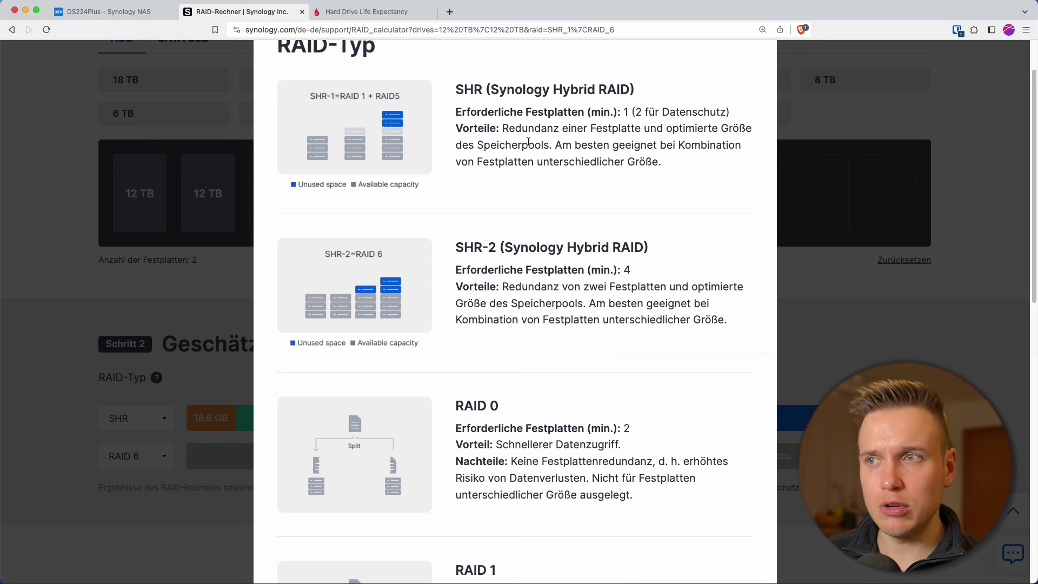
{"action": "scroll", "coordinate": [542, 184], "scroll_direction": "down", "scroll_amount": 5}
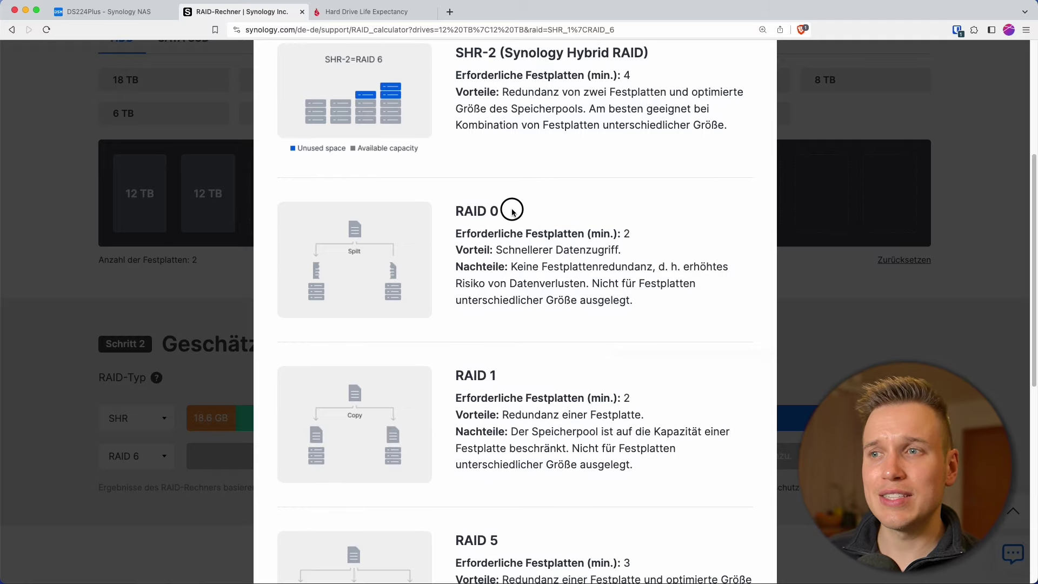
{"action": "left_click_drag", "start_coordinate": [513, 211], "coordinate": [454, 210]}
{"action": "left_click", "coordinate": [498, 376]}
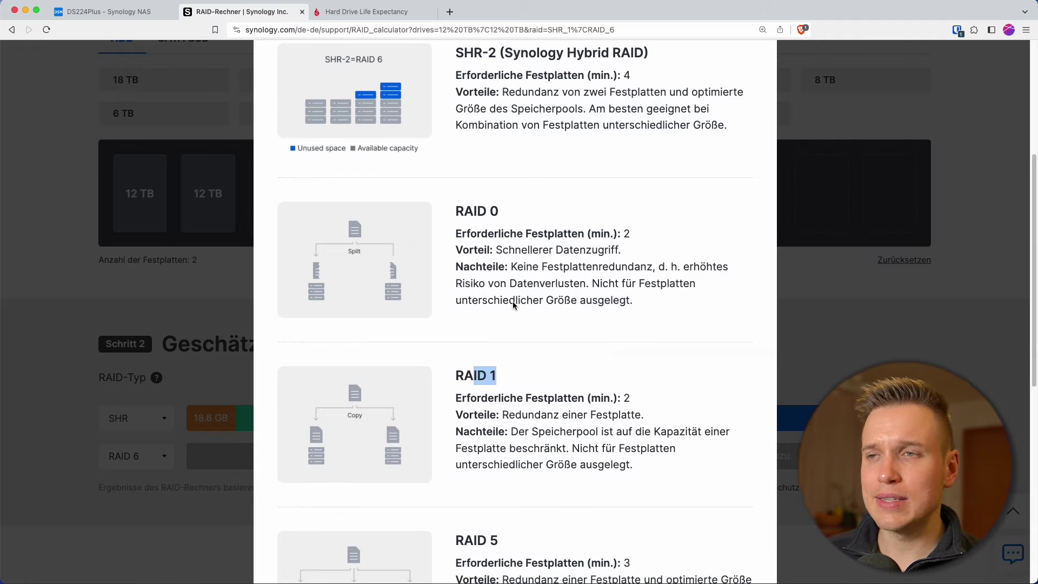
{"action": "scroll", "coordinate": [616, 208], "scroll_direction": "up", "scroll_amount": 5}
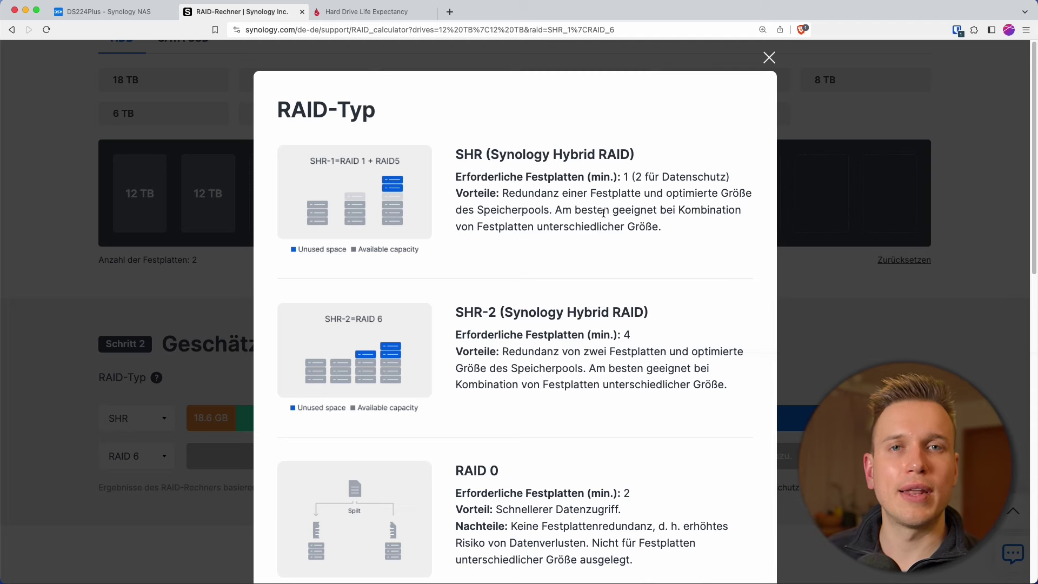
{"action": "scroll", "coordinate": [599, 251], "scroll_direction": "down", "scroll_amount": 2}
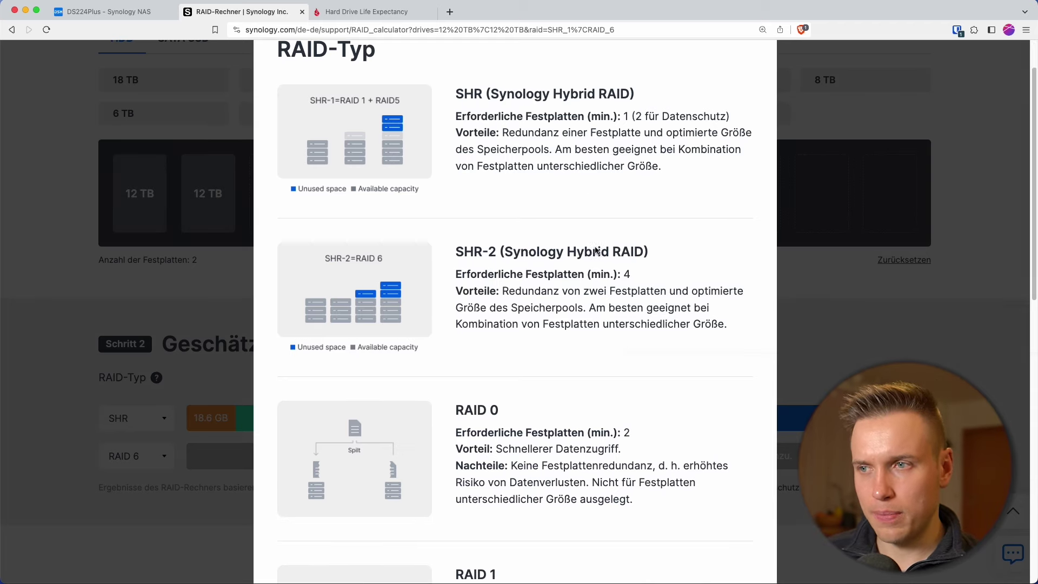
{"action": "scroll", "coordinate": [760, 104], "scroll_direction": "up", "scroll_amount": 2}
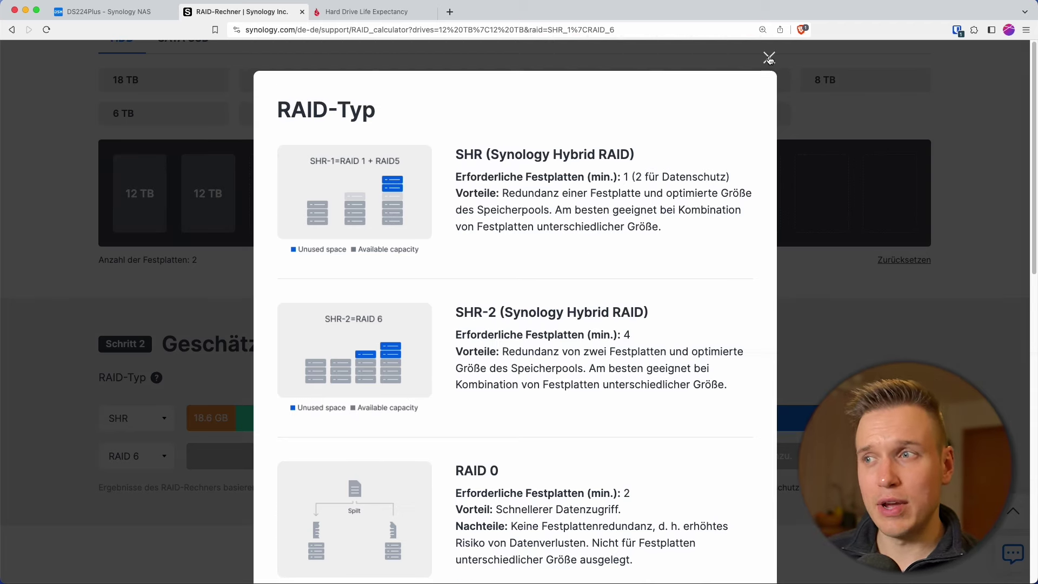
{"action": "left_click", "coordinate": [769, 56]}
- Increase the number of 12 TB drives to five and examine the usable capacity under SHR
{"action": "scroll", "coordinate": [450, 298], "scroll_direction": "up", "scroll_amount": 3}
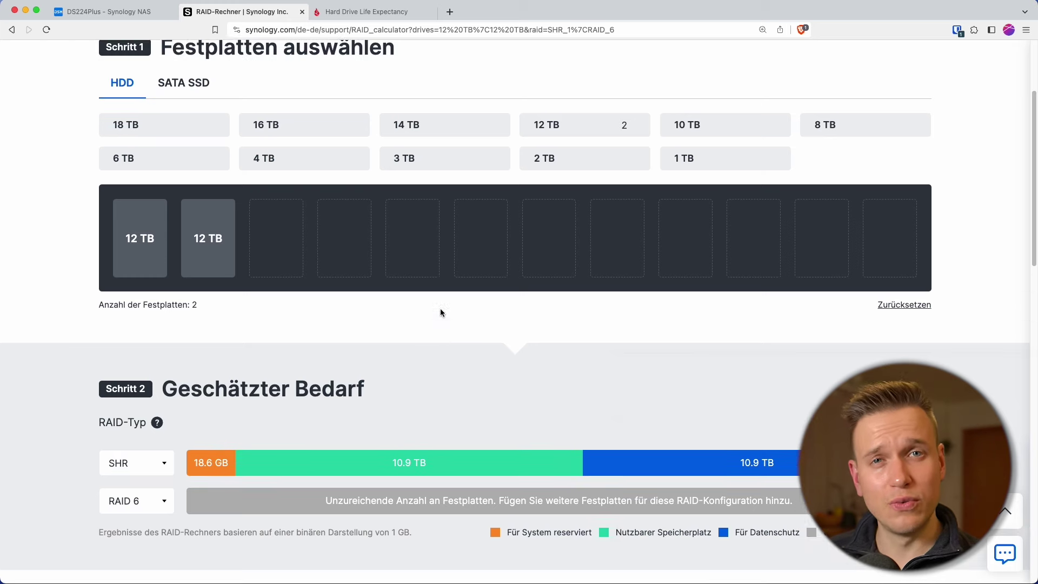
{"action": "scroll", "coordinate": [439, 320], "scroll_direction": "down", "scroll_amount": 3}
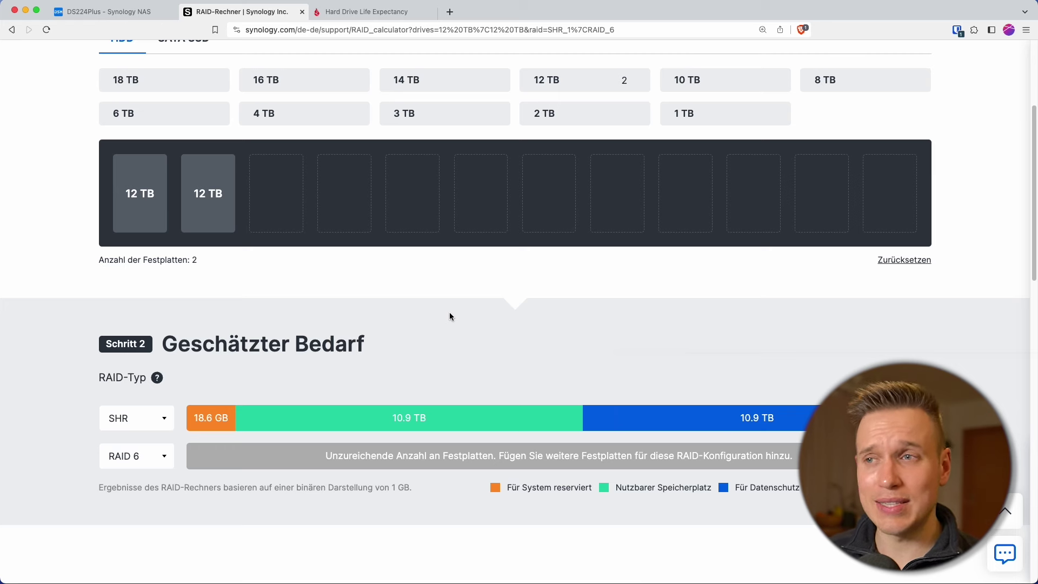
{"action": "mouse_move", "coordinate": [637, 88]}
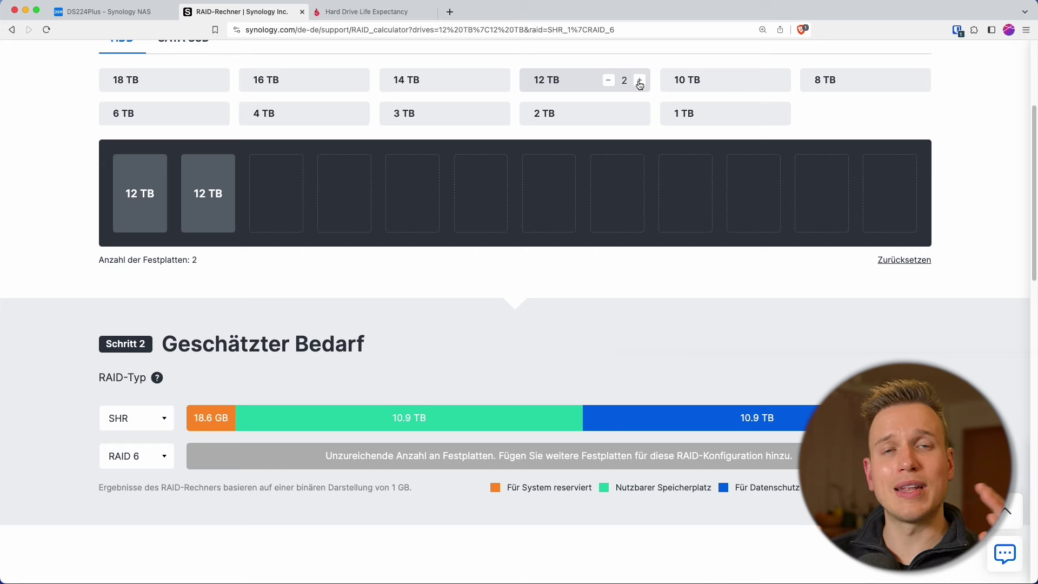
{"action": "left_click", "coordinate": [640, 82]}
{"action": "left_click", "coordinate": [640, 82]}
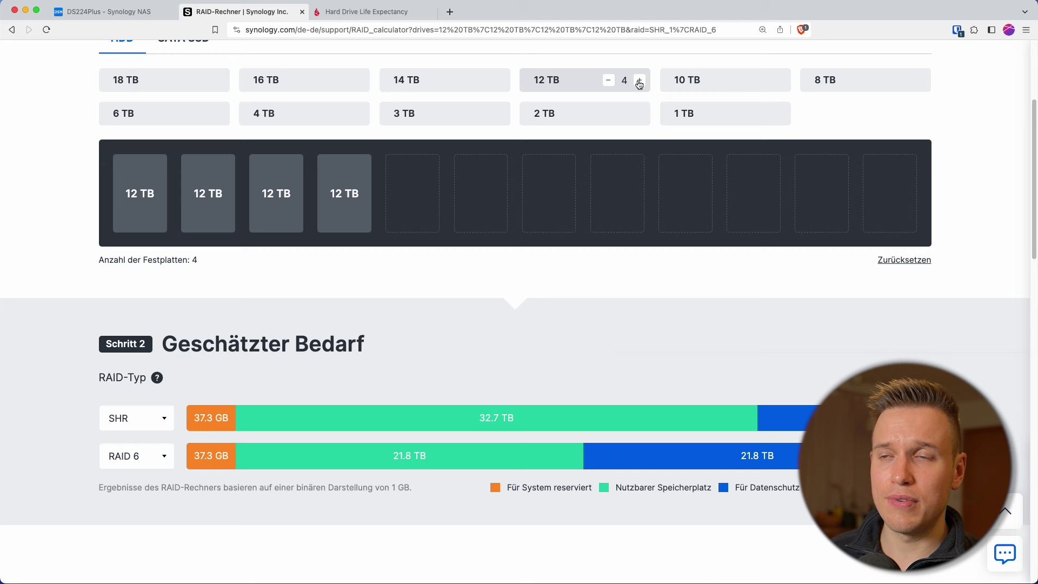
{"action": "left_click", "coordinate": [640, 82]}
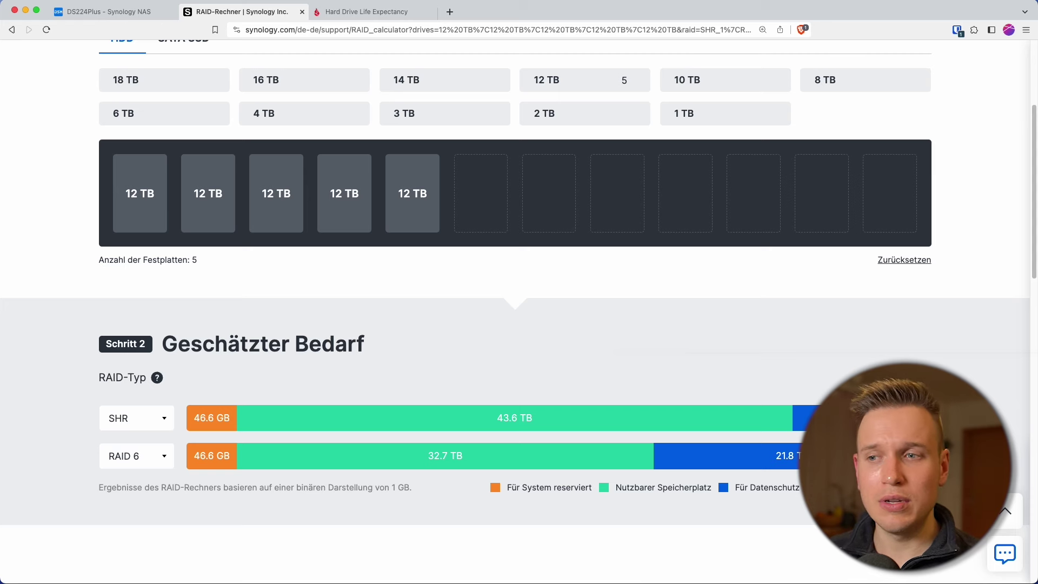
{"action": "left_click_drag", "start_coordinate": [537, 416], "coordinate": [487, 417]}
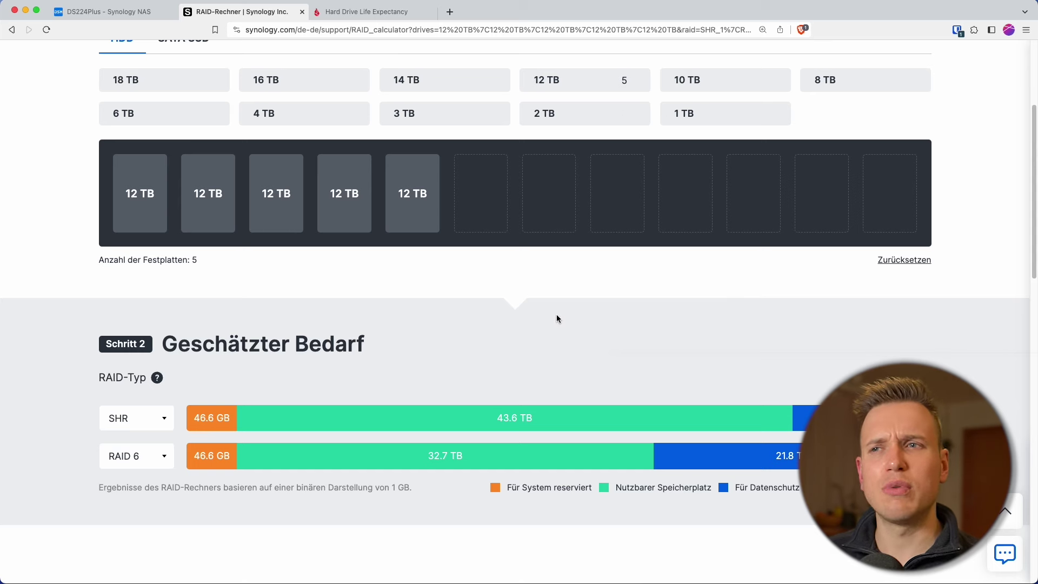
- Reduce the number of 12 TB drives to two and examine the usable SHR capacity
{"action": "left_click", "coordinate": [609, 81]}
{"action": "left_click", "coordinate": [609, 80]}
{"action": "left_click", "coordinate": [610, 80]}
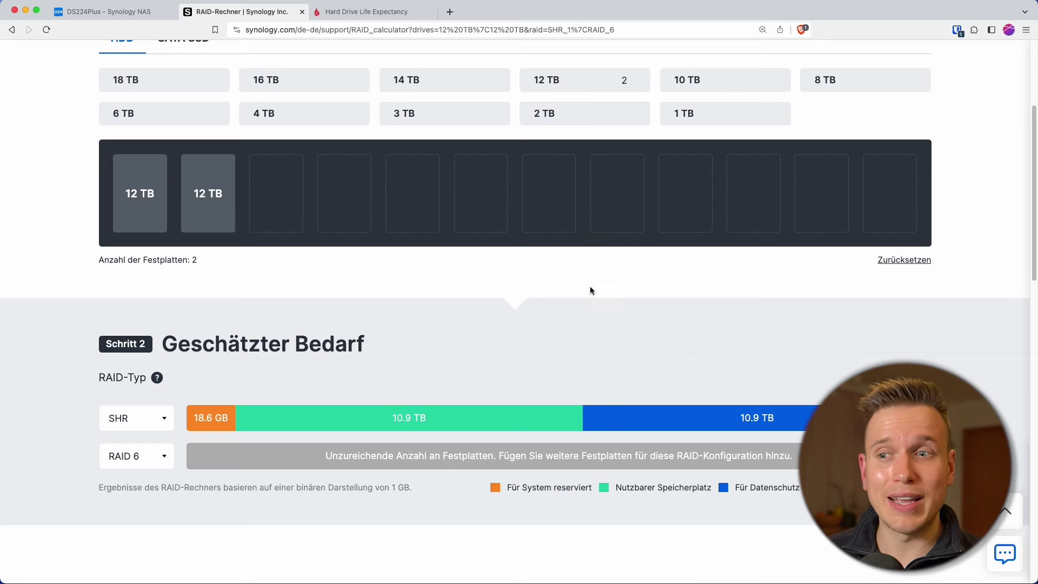
{"action": "left_click_drag", "start_coordinate": [397, 417], "coordinate": [431, 417]}
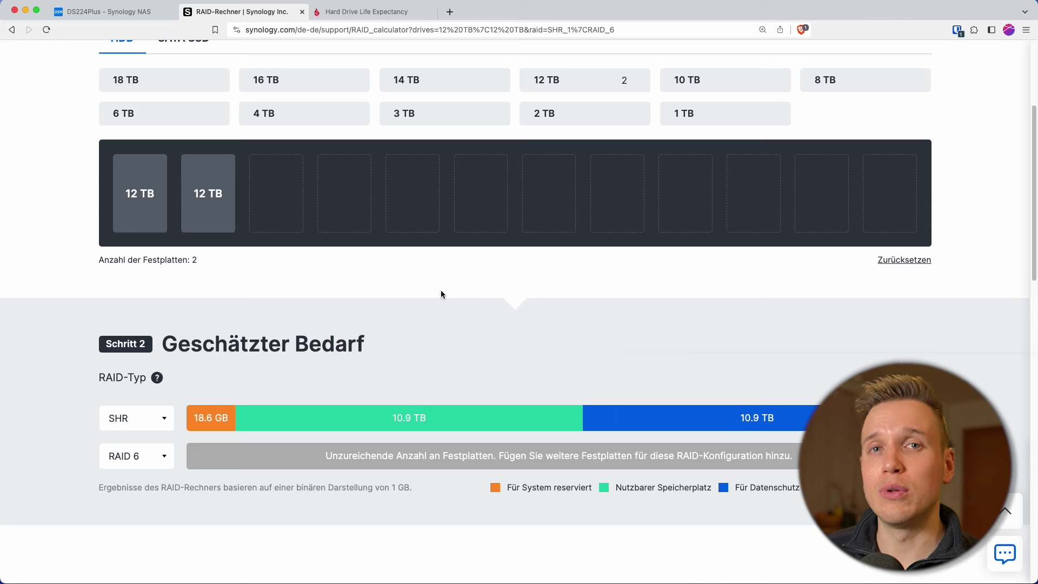
- Switch to the Backblaze article on hard drive life expectancy and find the passage "81% chance that drive would still be operational after six years"
{"action": "left_click", "coordinate": [379, 13]}
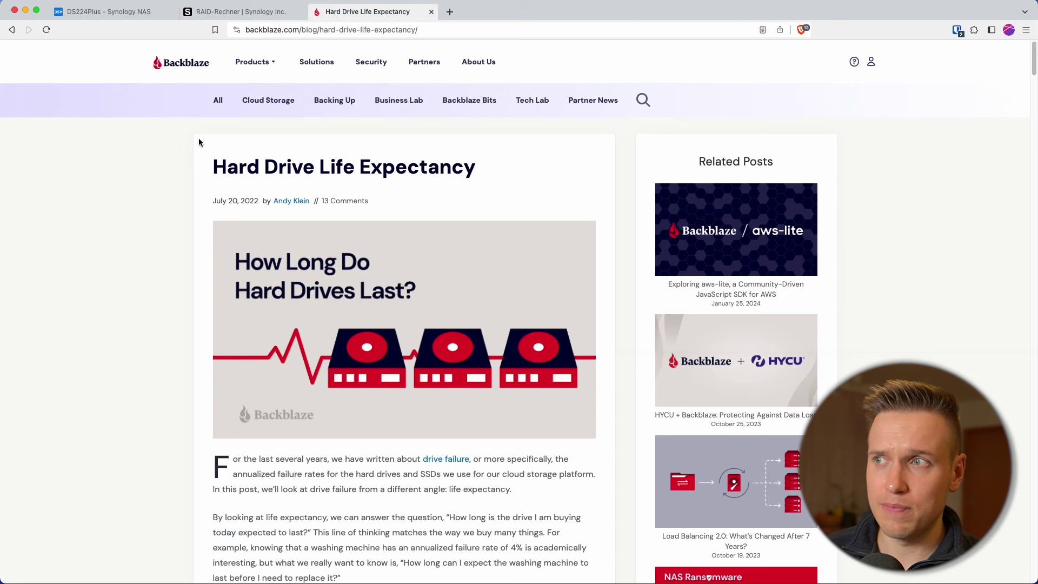
{"action": "left_click_drag", "start_coordinate": [214, 165], "coordinate": [472, 172]}
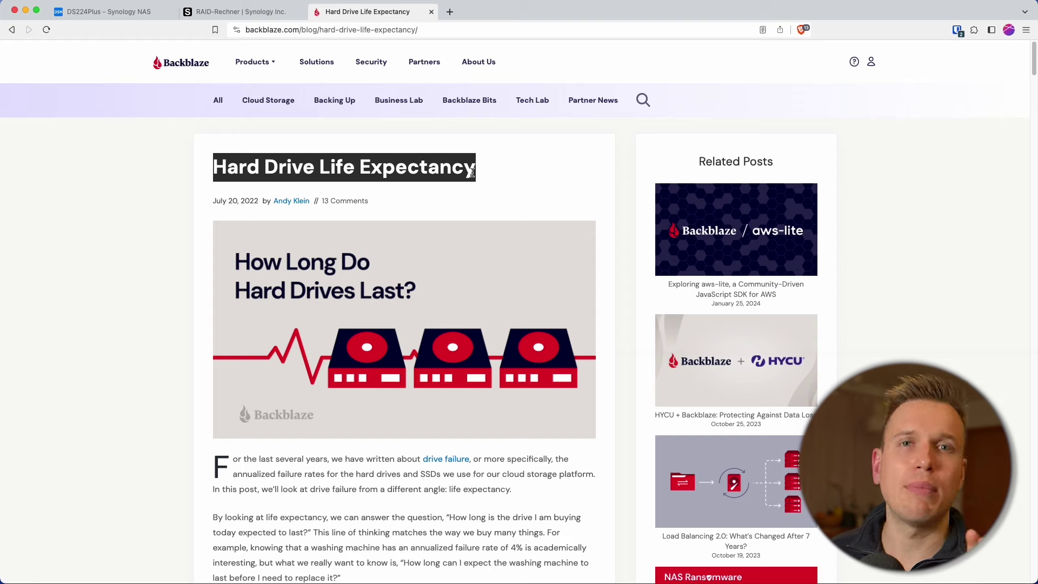
{"action": "scroll", "coordinate": [384, 232], "scroll_direction": "down", "scroll_amount": 20}
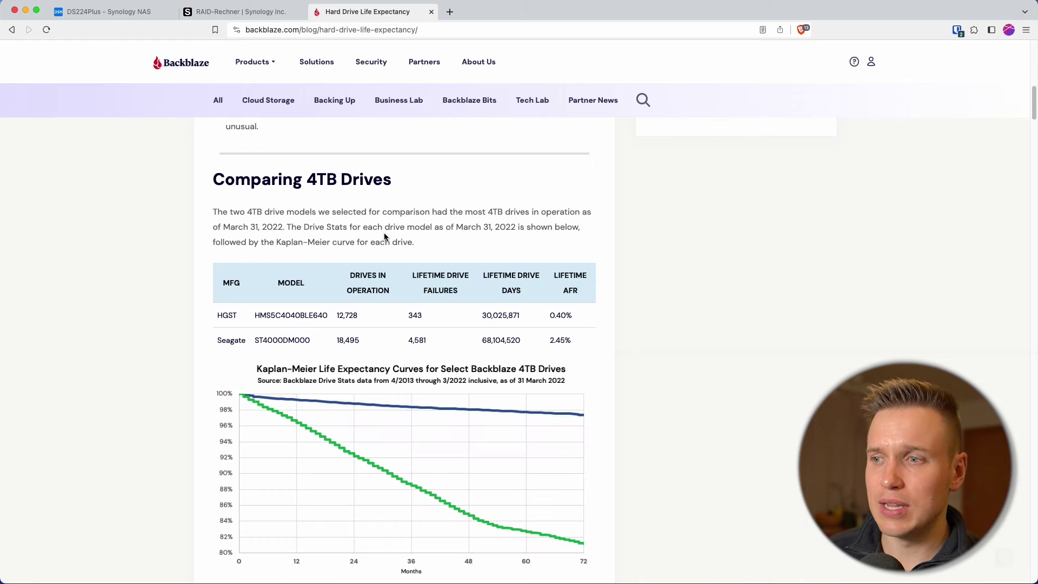
{"action": "scroll", "coordinate": [374, 239], "scroll_direction": "down", "scroll_amount": 3}
{"action": "scroll", "coordinate": [362, 261], "scroll_direction": "up", "scroll_amount": 3}
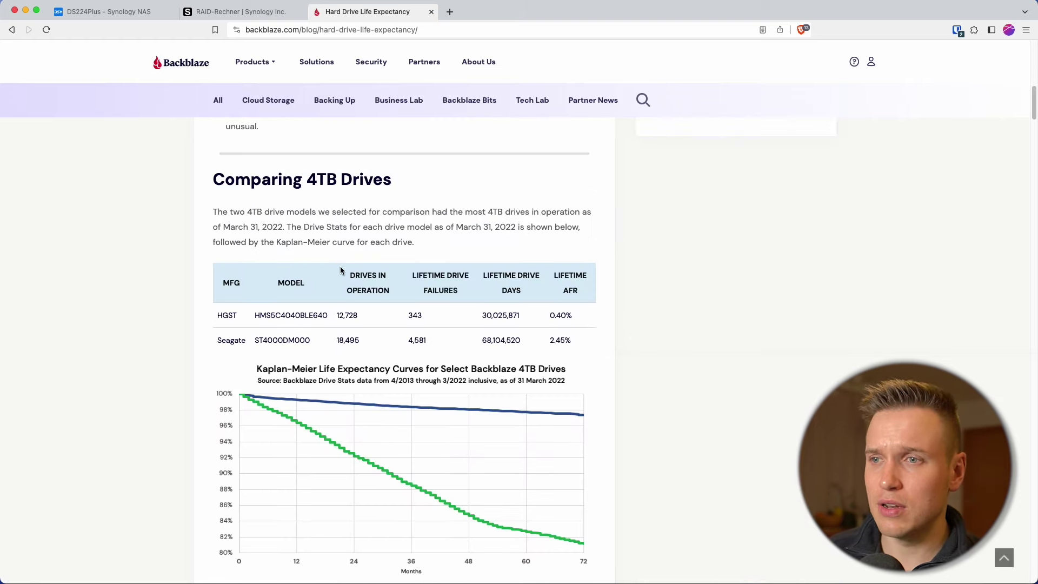
{"action": "key", "text": "super+f"}
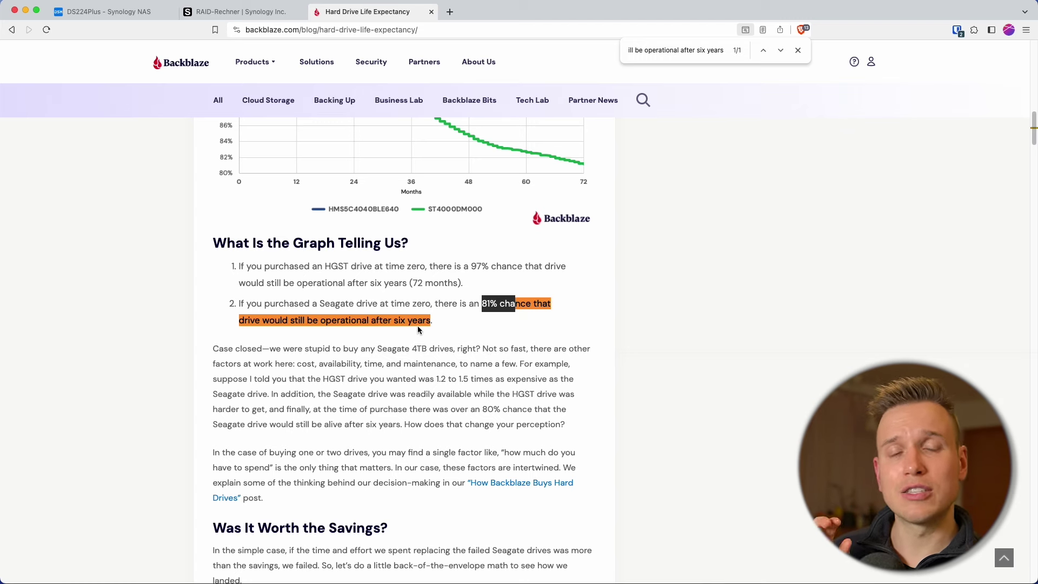
{"action": "left_click_drag", "start_coordinate": [370, 321], "coordinate": [430, 323]}
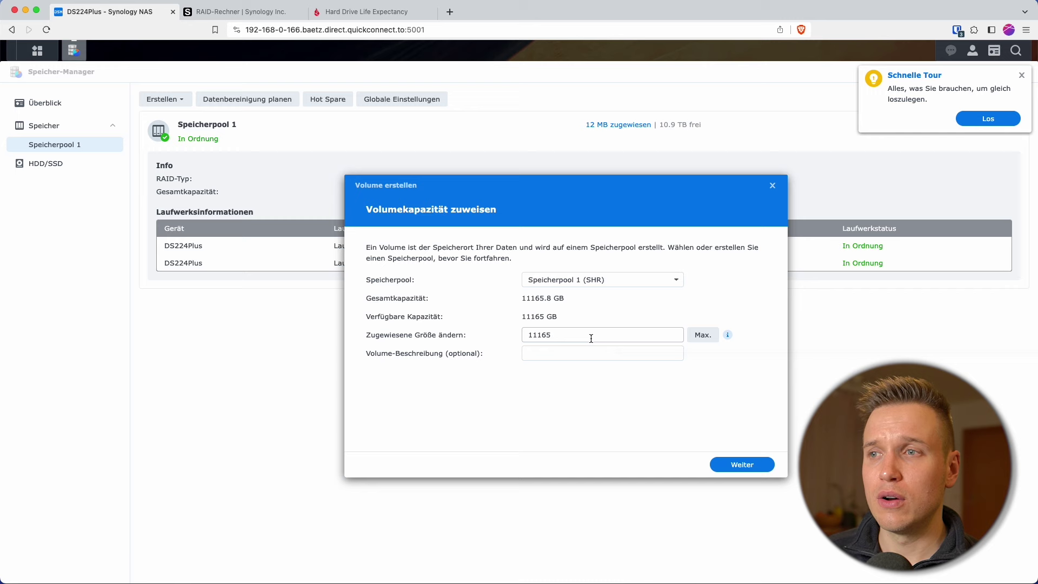
- Return to the Synology NAS page and continue the volume creation with 11165 GB allocated from Speicherpool 1
{"action": "left_click", "coordinate": [739, 465]}
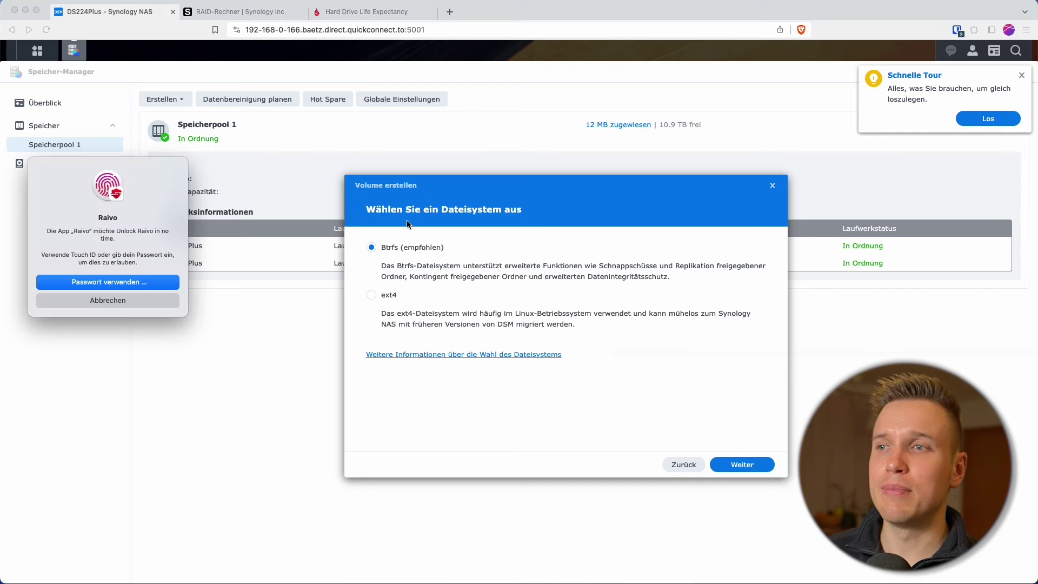
- Cancel the Raivo unlock request
{"action": "left_click", "coordinate": [76, 304]}
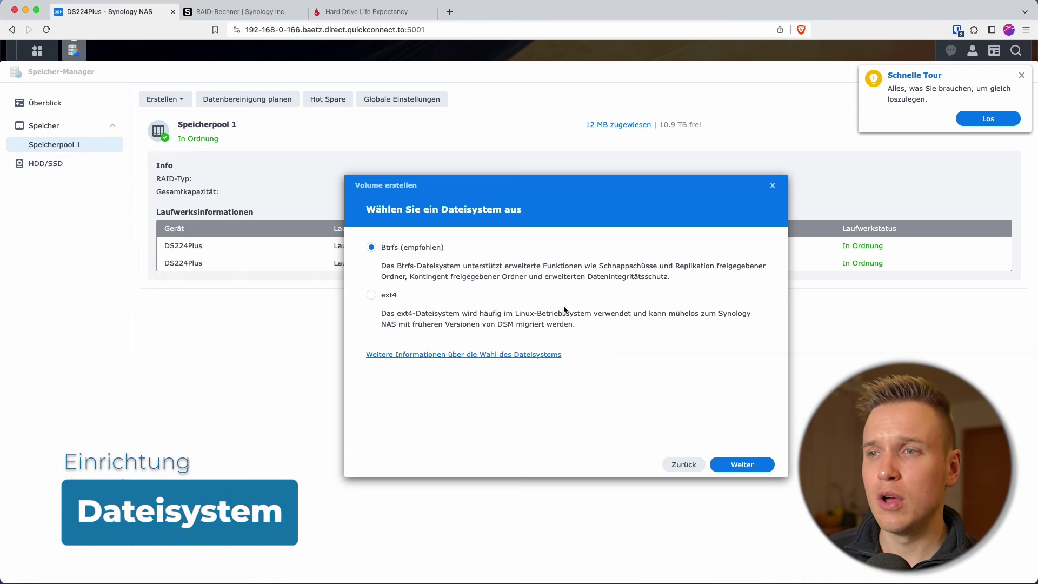
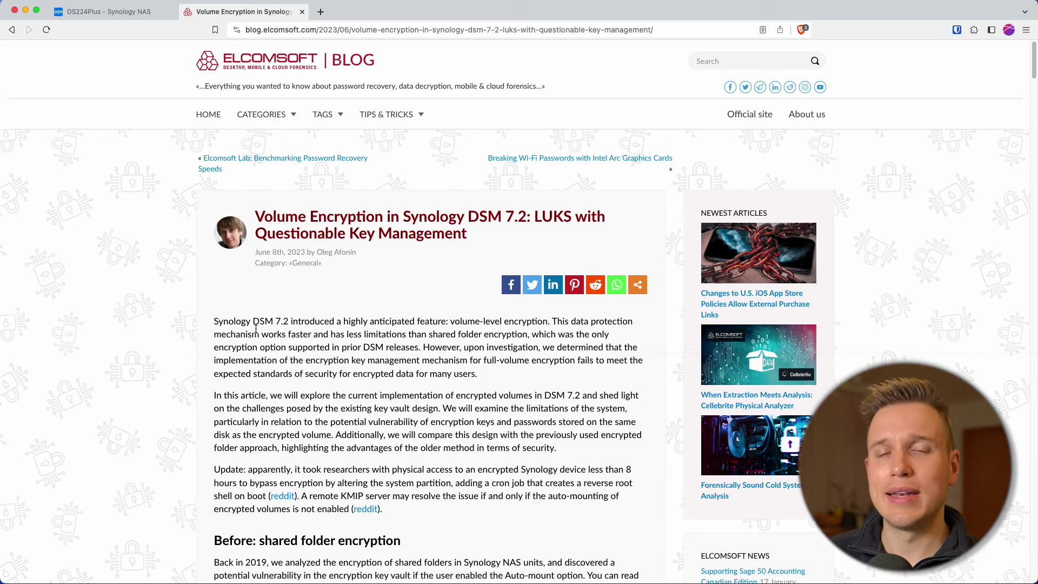
- Examine the Elcomsoft article's introduction on DSM 7.2 volume encryption, including the update about researchers bypassing it
{"action": "scroll", "coordinate": [257, 329], "scroll_direction": "down", "scroll_amount": 2}
{"action": "scroll", "coordinate": [256, 329], "scroll_direction": "up", "scroll_amount": 2}
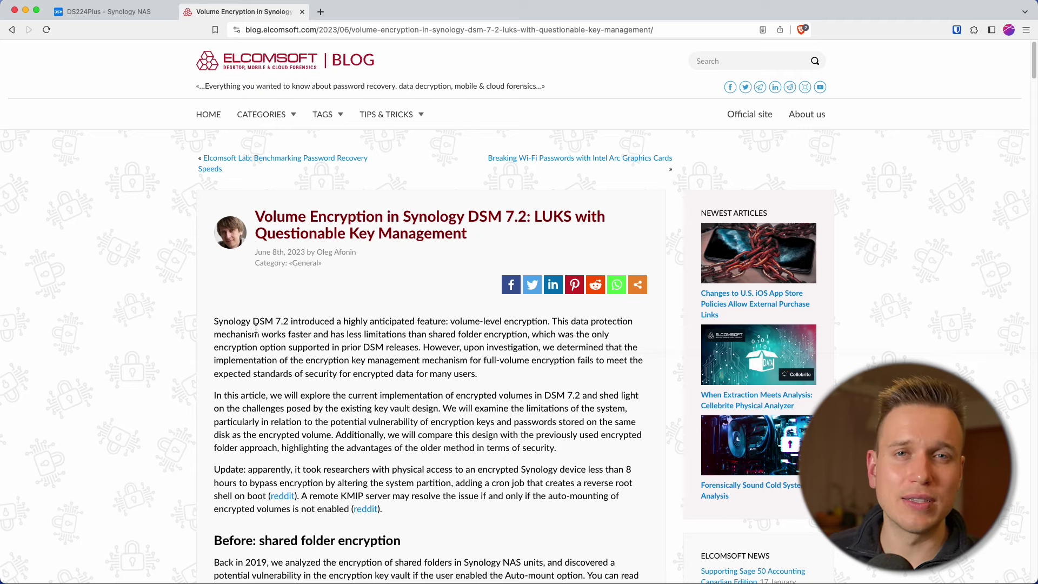
{"action": "scroll", "coordinate": [333, 372], "scroll_direction": "down", "scroll_amount": 5}
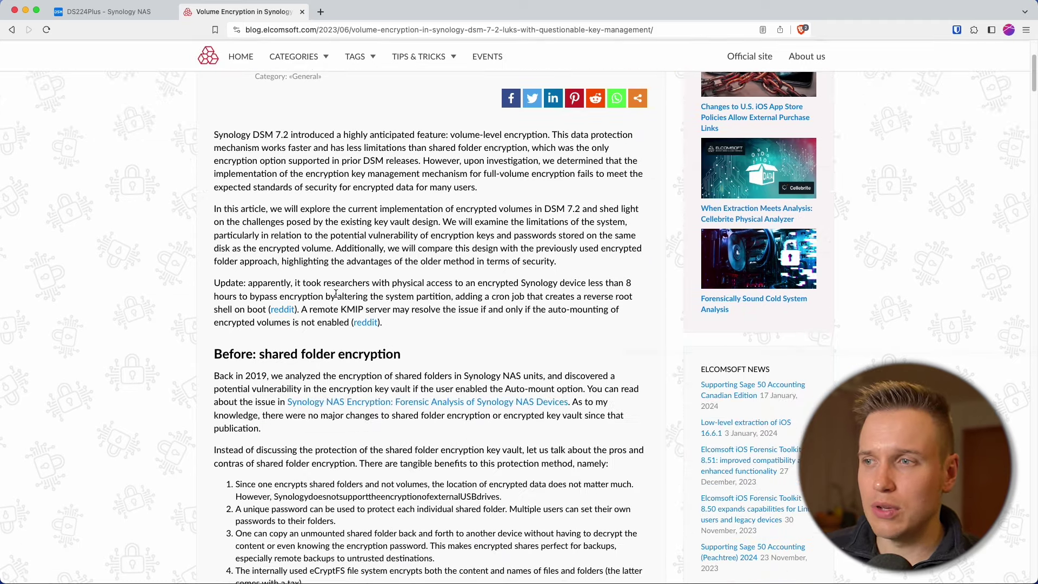
{"action": "scroll", "coordinate": [336, 294], "scroll_direction": "down", "scroll_amount": 5}
{"action": "scroll", "coordinate": [313, 311], "scroll_direction": "up", "scroll_amount": 5}
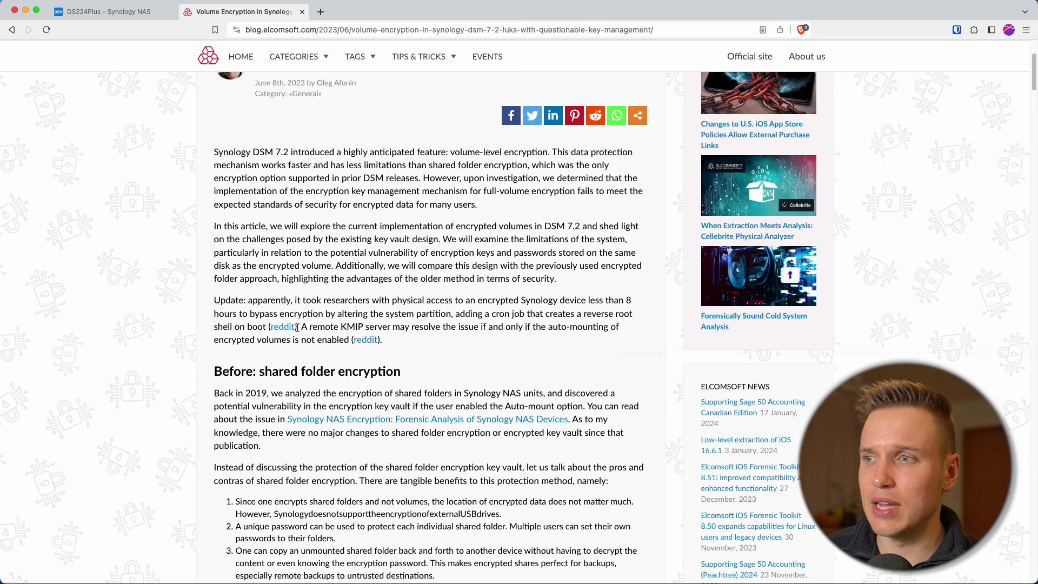
{"action": "left_click_drag", "start_coordinate": [297, 327], "coordinate": [598, 302]}
{"action": "left_click", "coordinate": [598, 301]}
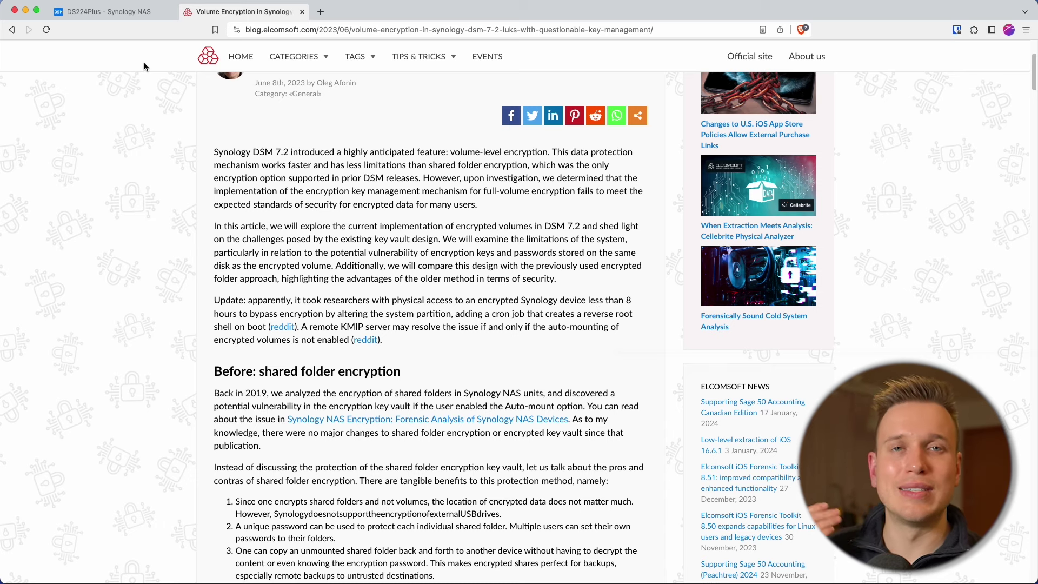
- Return to the Synology NAS volume creation, continue with volume encryption enabled and set the key vault password
{"action": "left_click", "coordinate": [124, 13]}
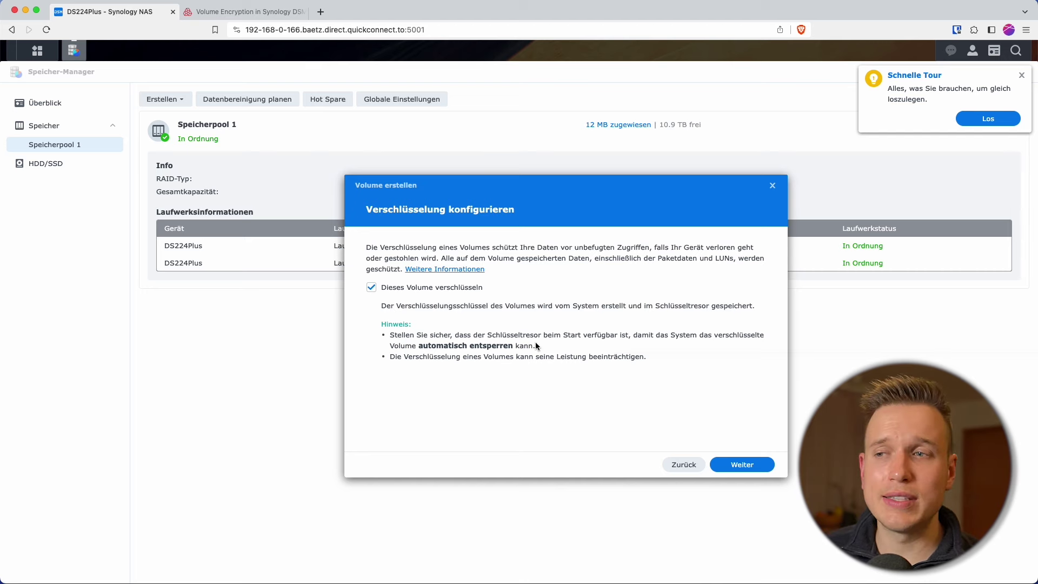
{"action": "left_click", "coordinate": [737, 465]}
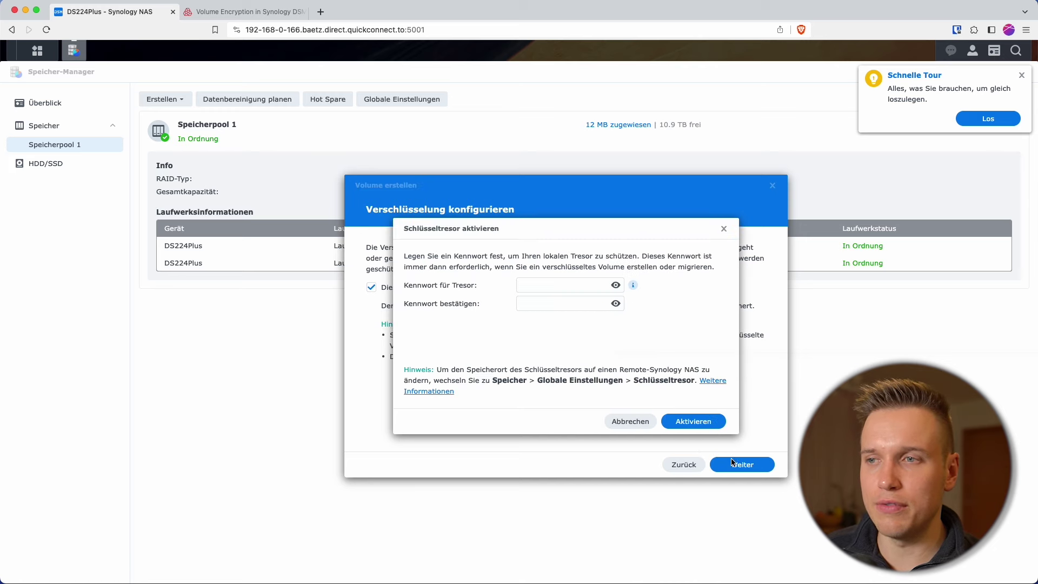
{"action": "left_click", "coordinate": [557, 287]}
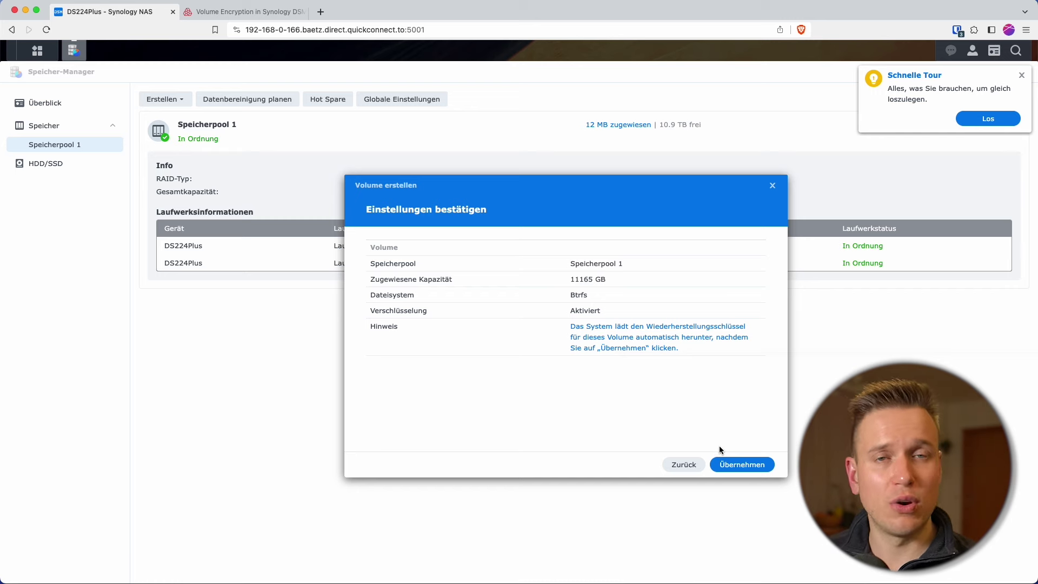
- Apply the volume settings, saving the recovery key file to Downloads and acknowledging that it will be kept safe
{"action": "left_click", "coordinate": [730, 465]}
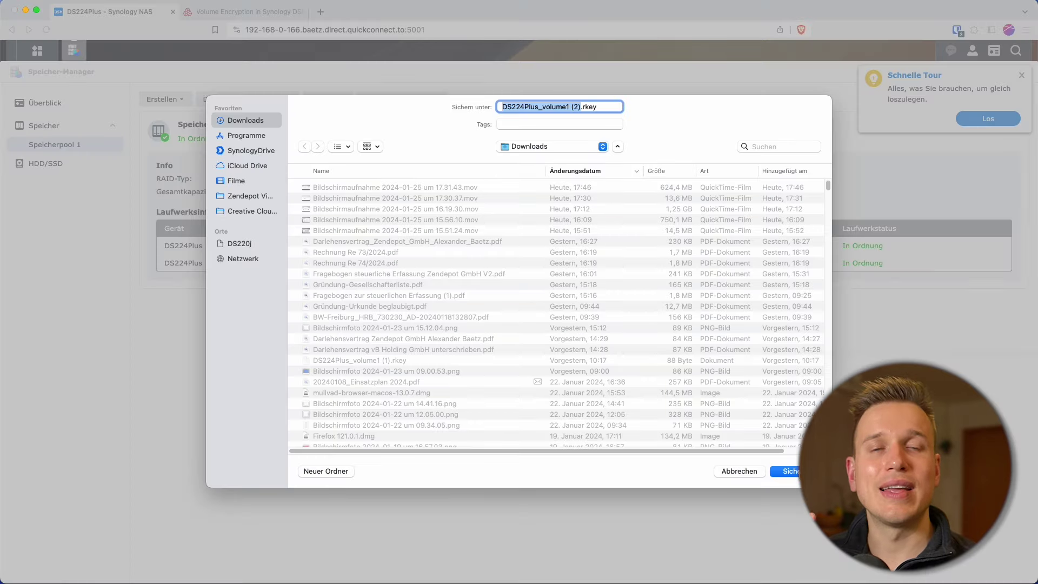
{"action": "key", "text": "Return"}
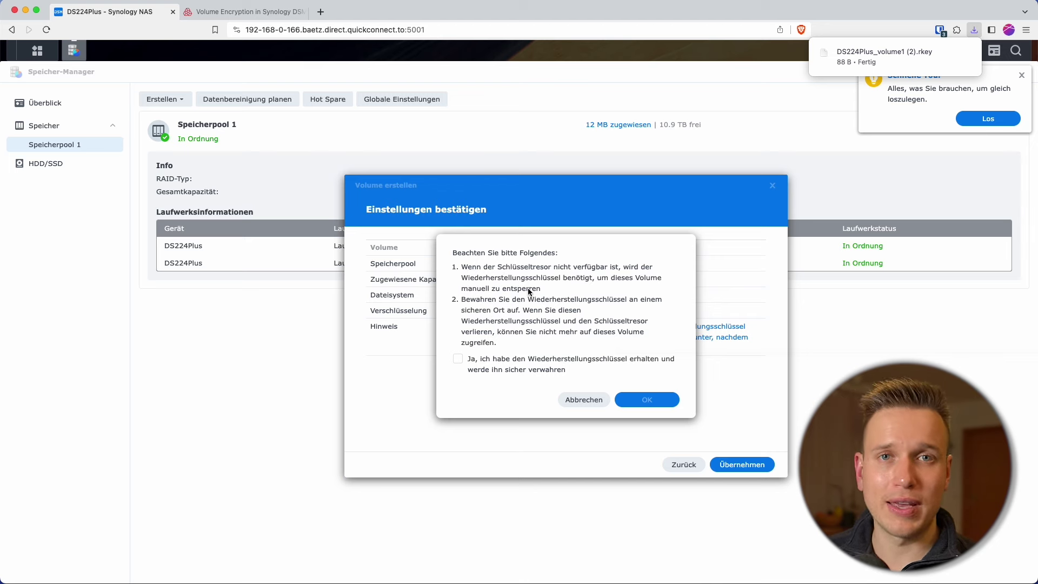
{"action": "left_click", "coordinate": [477, 361]}
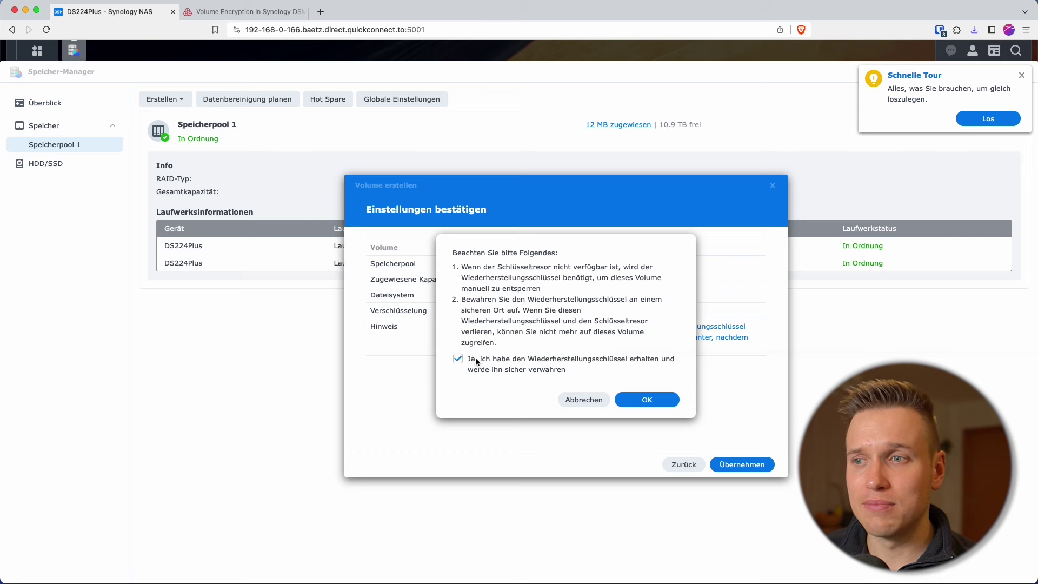
{"action": "left_click", "coordinate": [645, 399]}
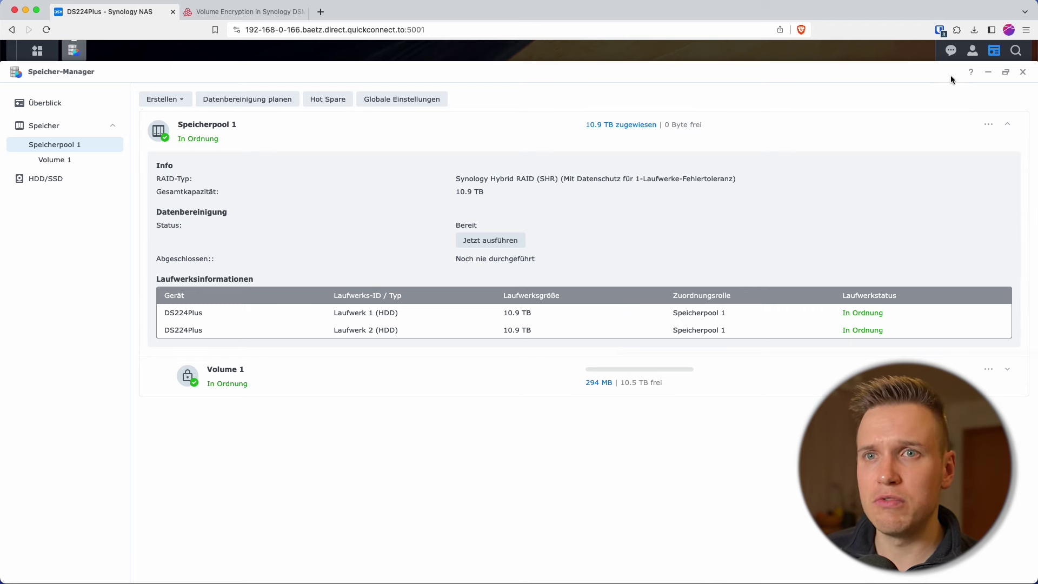
- Restore the Storage Manager to a smaller window, reposition it and close it
{"action": "left_click", "coordinate": [1006, 72]}
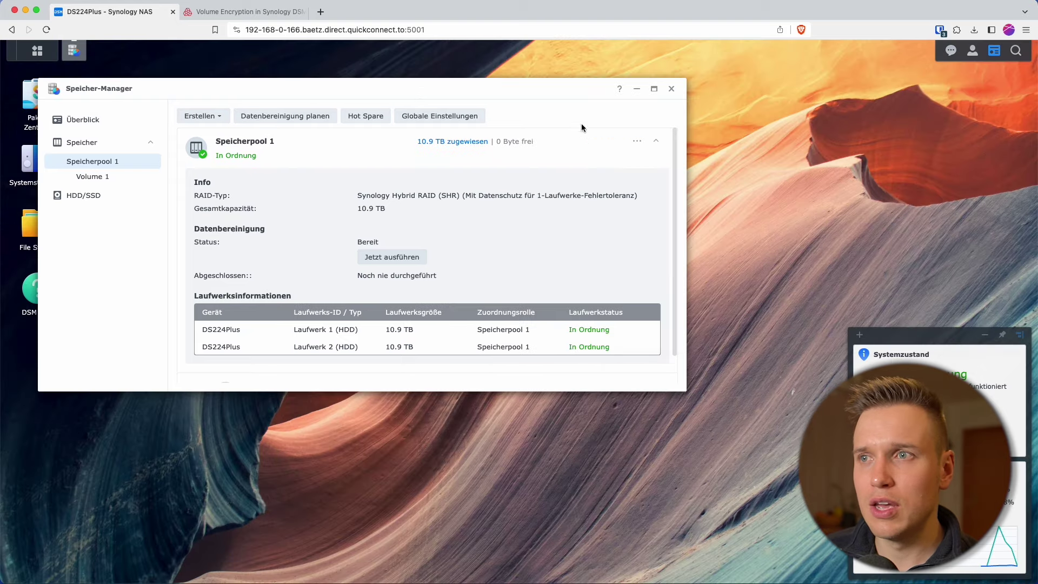
{"action": "left_click_drag", "start_coordinate": [440, 93], "coordinate": [542, 111]}
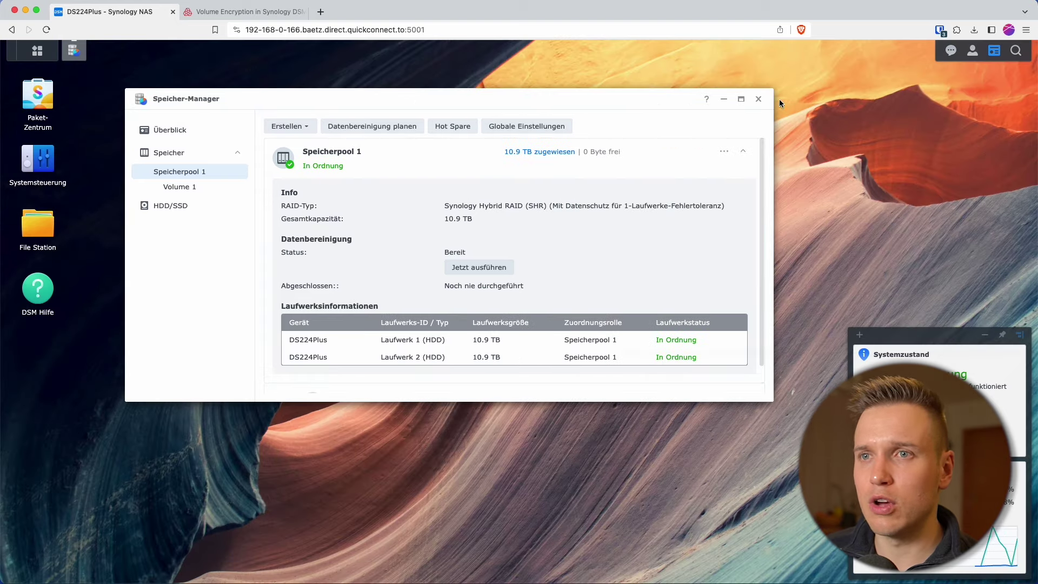
{"action": "left_click", "coordinate": [762, 101]}
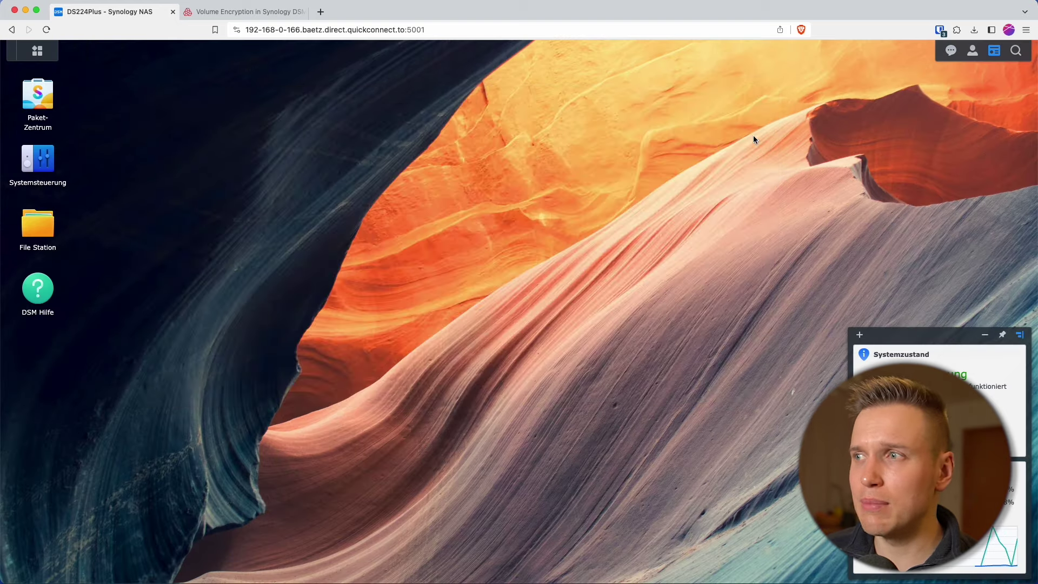
- Look over the Control Panel's settings in full size and the overview of all applications, leaving the desktop clear
{"action": "left_click", "coordinate": [37, 172]}
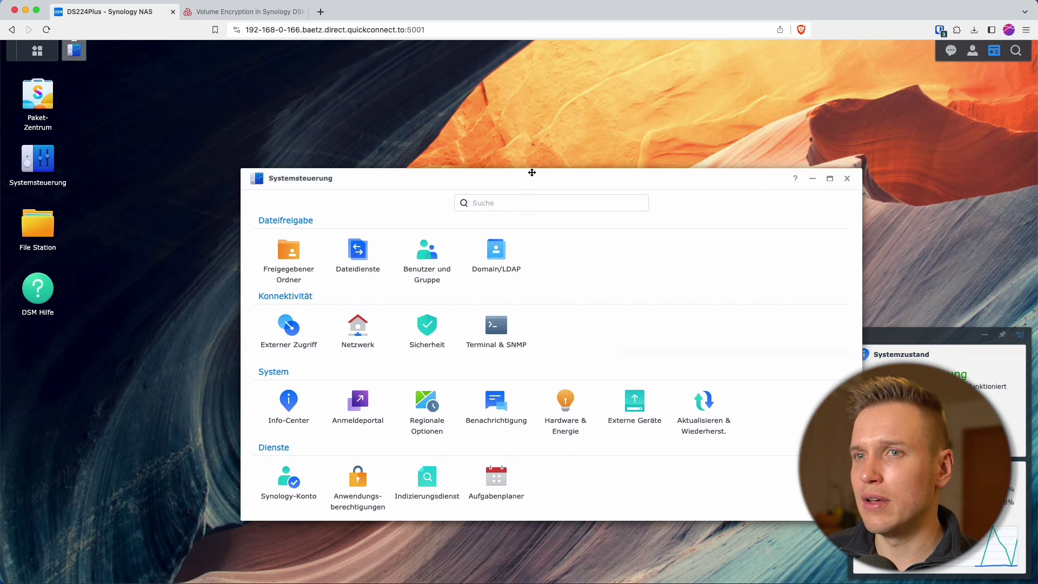
{"action": "left_click", "coordinate": [829, 179]}
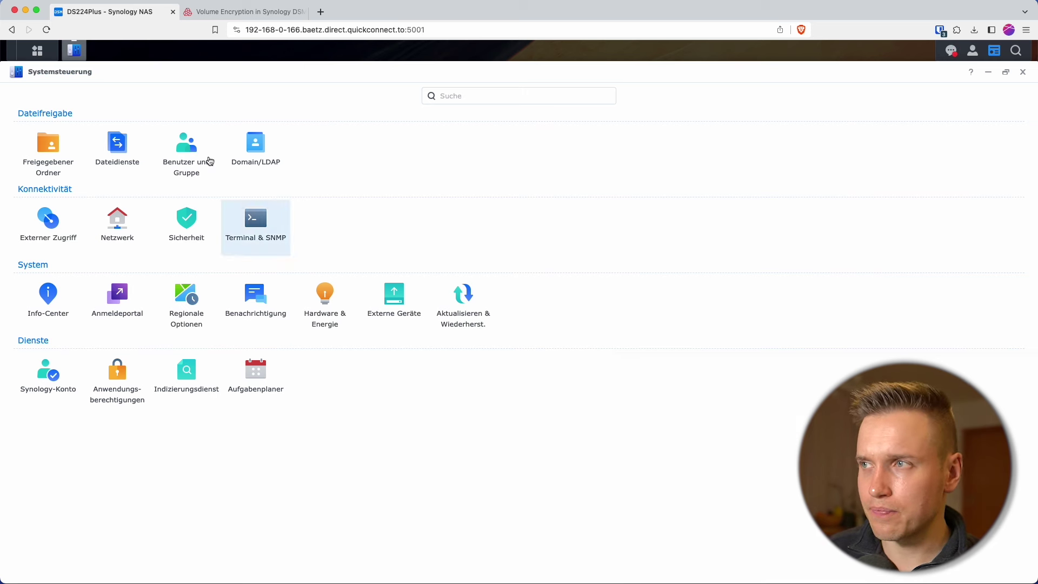
{"action": "left_click", "coordinate": [38, 52]}
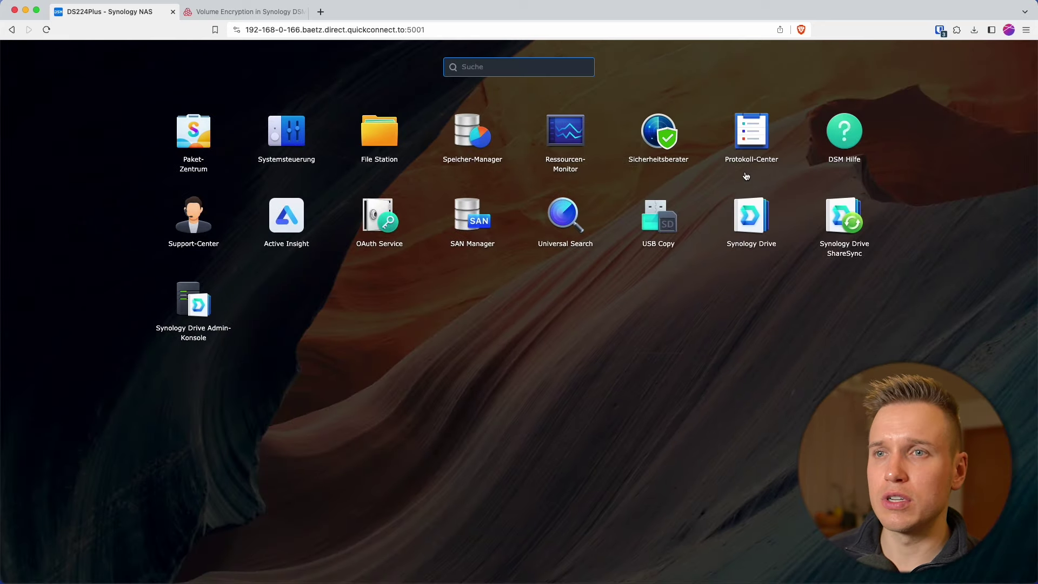
{"action": "left_click", "coordinate": [524, 371]}
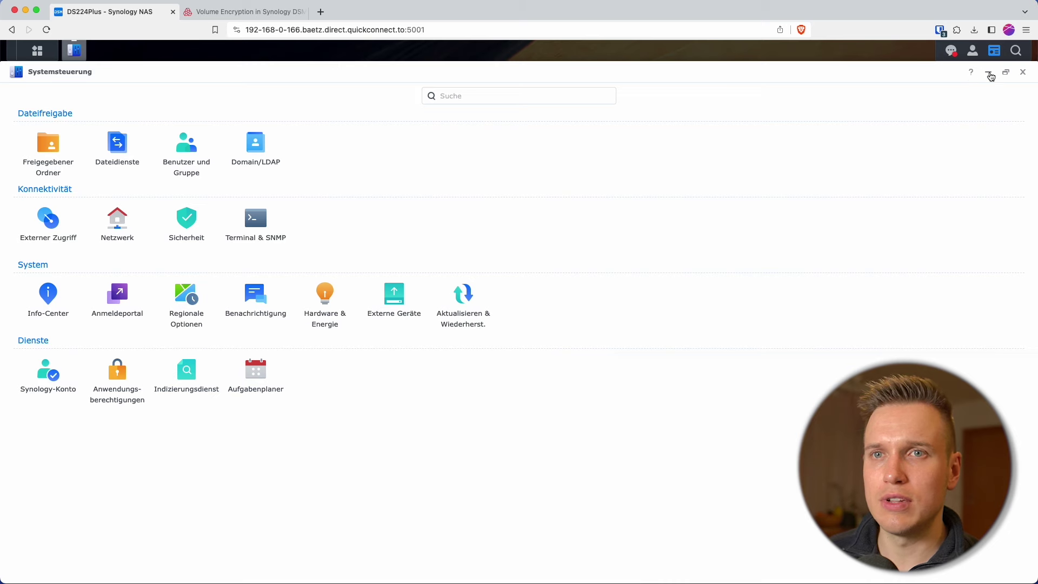
{"action": "left_click", "coordinate": [1023, 73]}
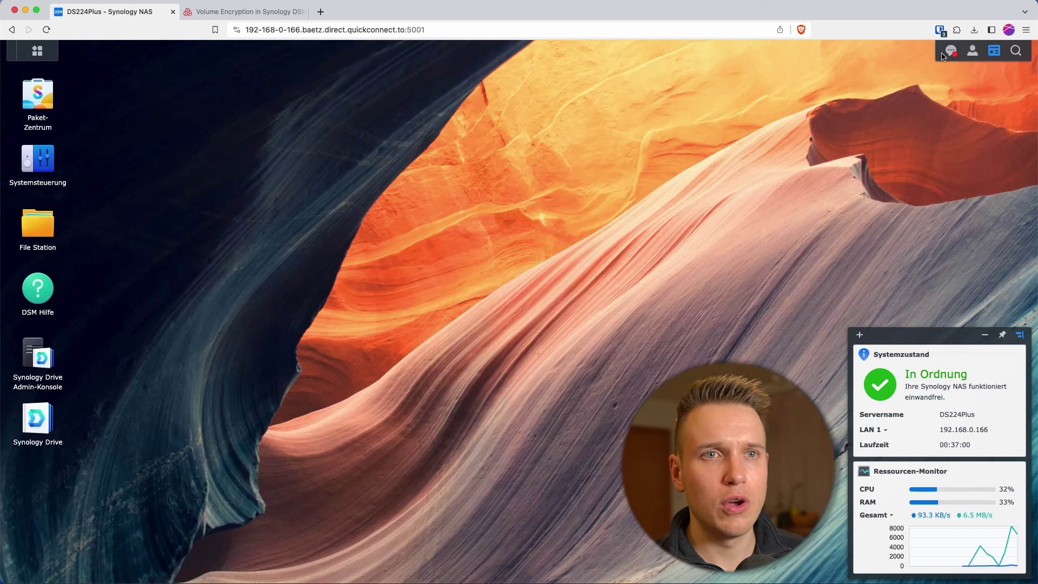
- Review the Synology Drive notification and close the notifications
{"action": "left_click", "coordinate": [952, 53]}
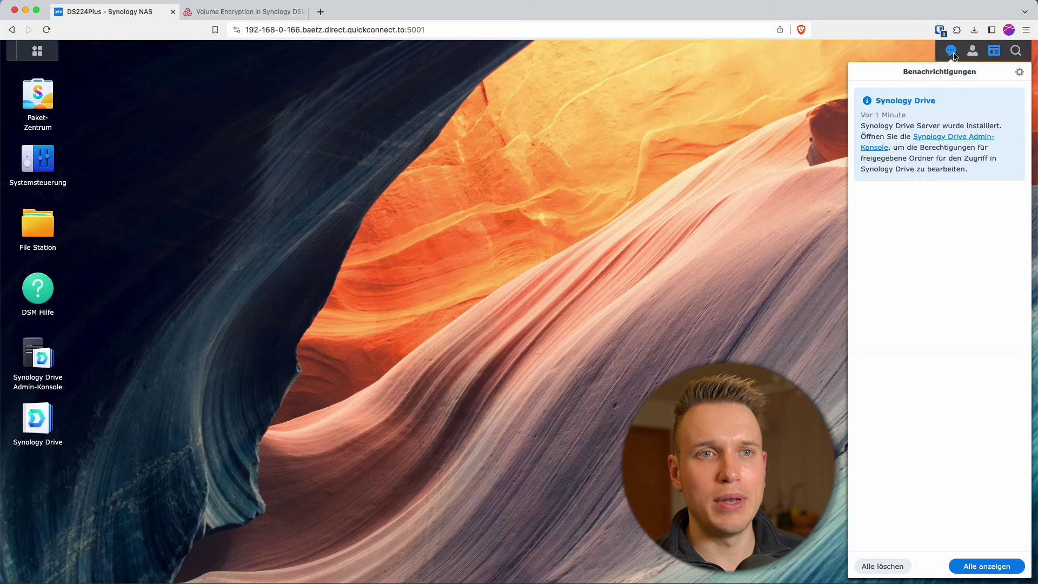
{"action": "left_click", "coordinate": [877, 130]}
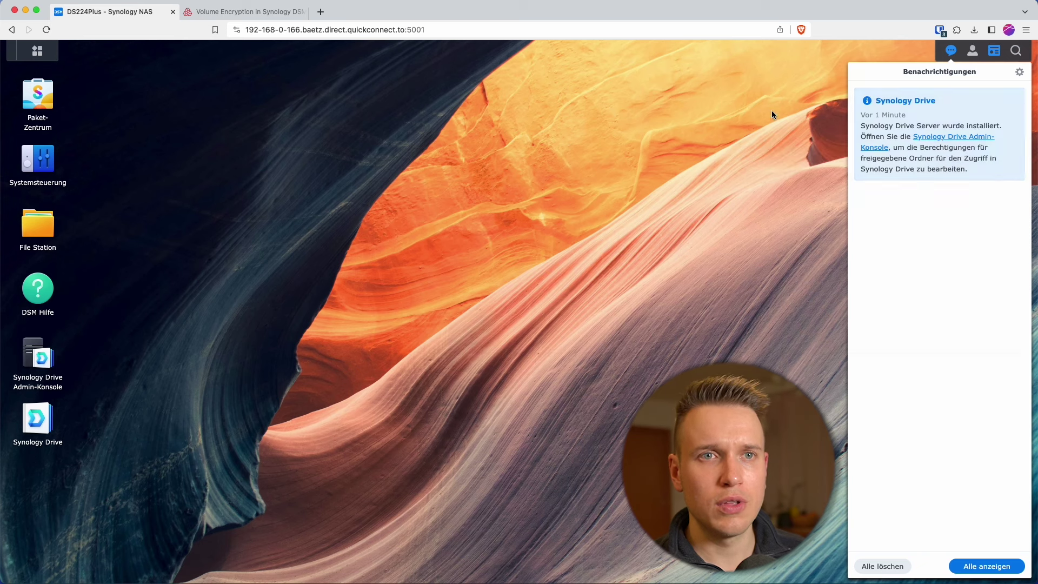
{"action": "left_click", "coordinate": [772, 110]}
- View the account options, and toggle the desktop widgets off and on to examine the system status and resource usage
{"action": "left_click", "coordinate": [969, 54]}
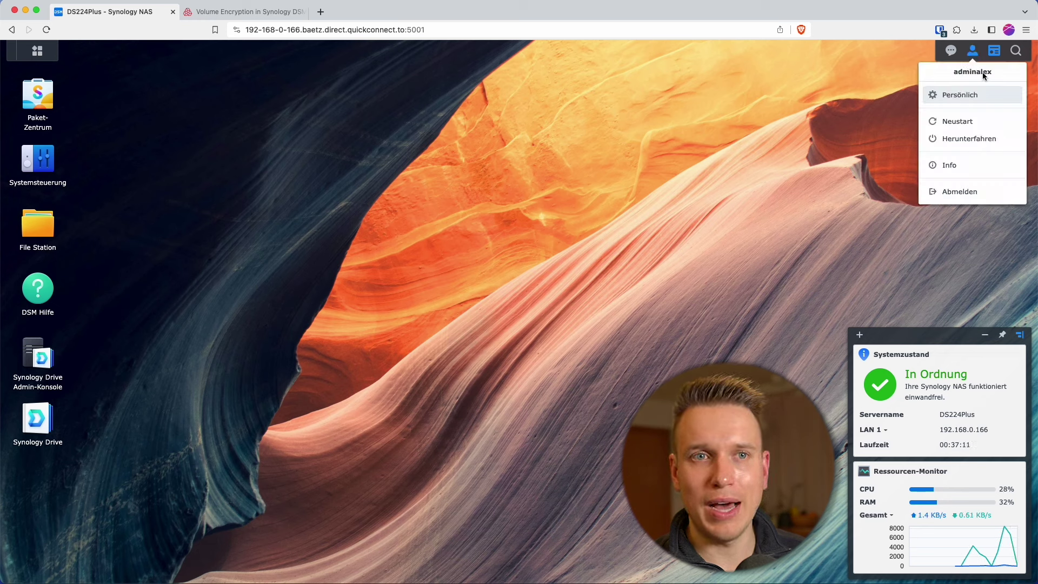
{"action": "left_click", "coordinate": [997, 52]}
{"action": "left_click", "coordinate": [997, 52]}
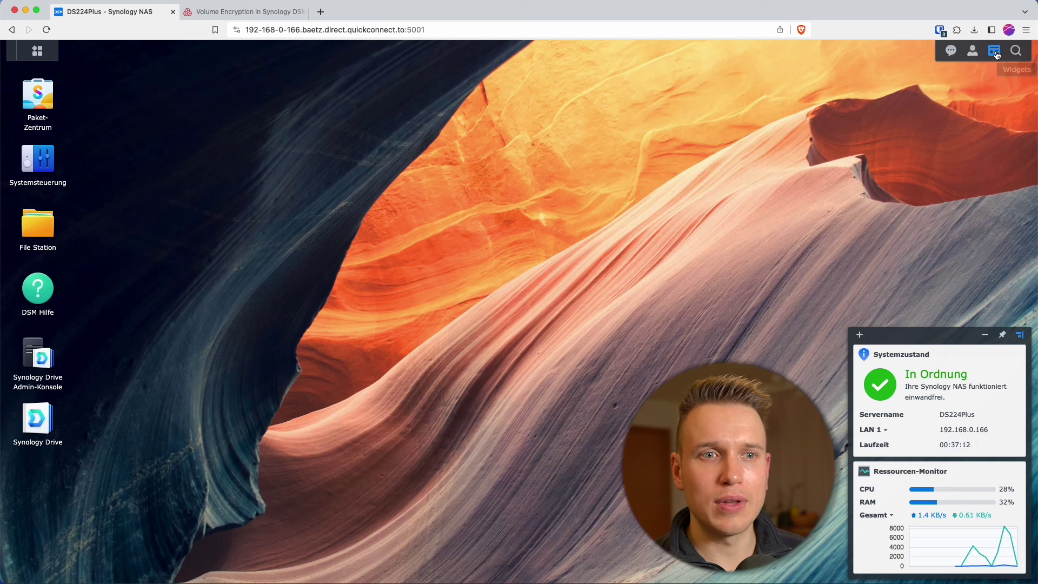
{"action": "left_click", "coordinate": [997, 53]}
{"action": "left_click", "coordinate": [997, 53]}
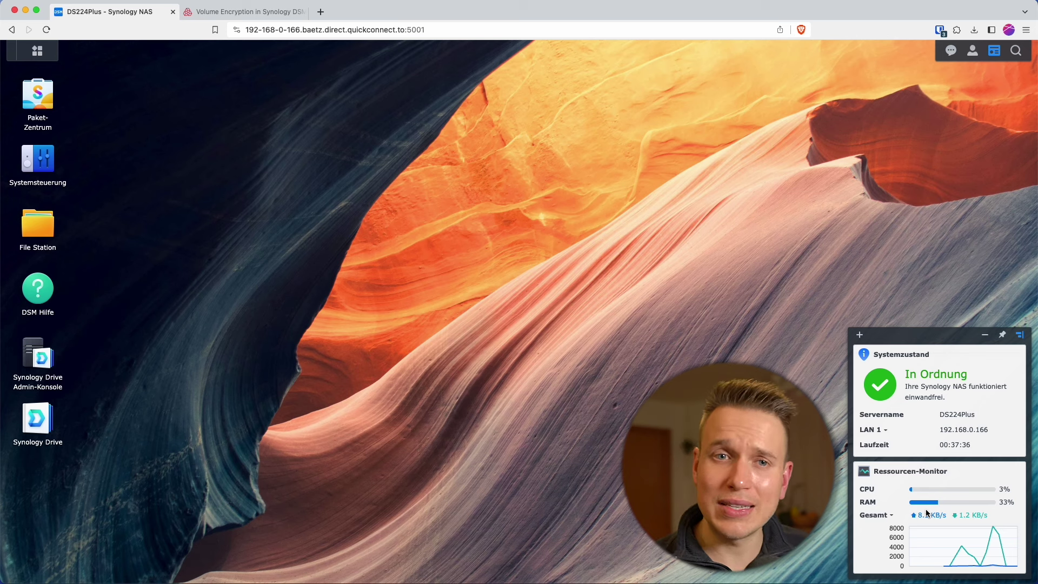
{"action": "mouse_move", "coordinate": [940, 506]}
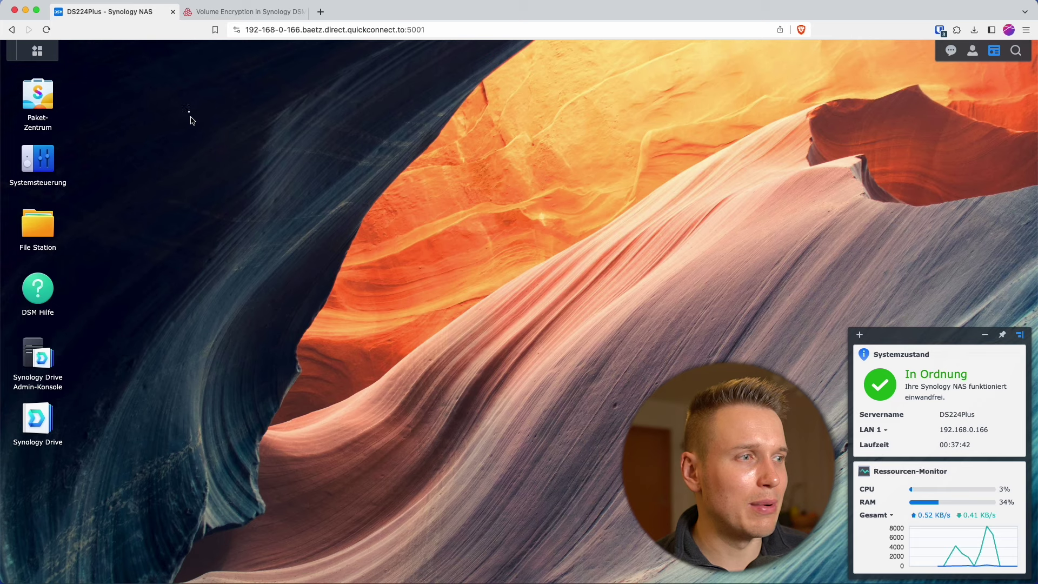
- Examine the performance overview in the Resource Monitor and close it
{"action": "left_click", "coordinate": [39, 51]}
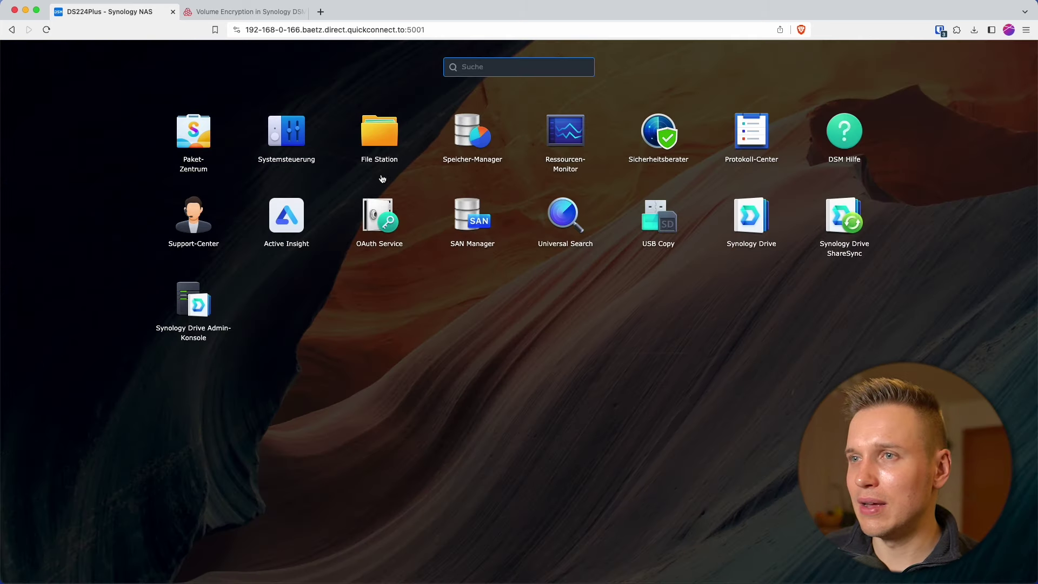
{"action": "left_click", "coordinate": [574, 137]}
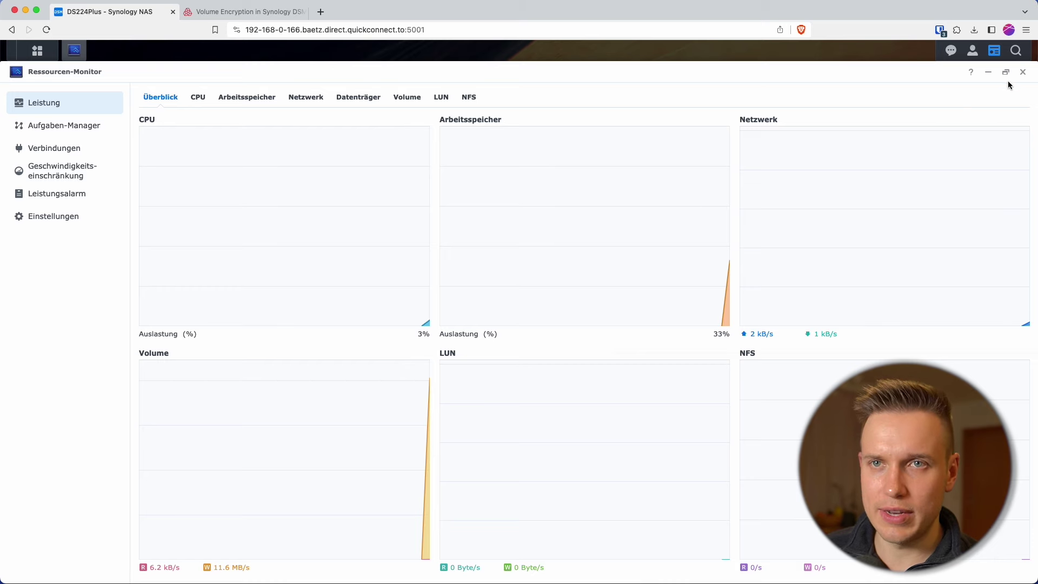
{"action": "left_click", "coordinate": [1023, 74]}
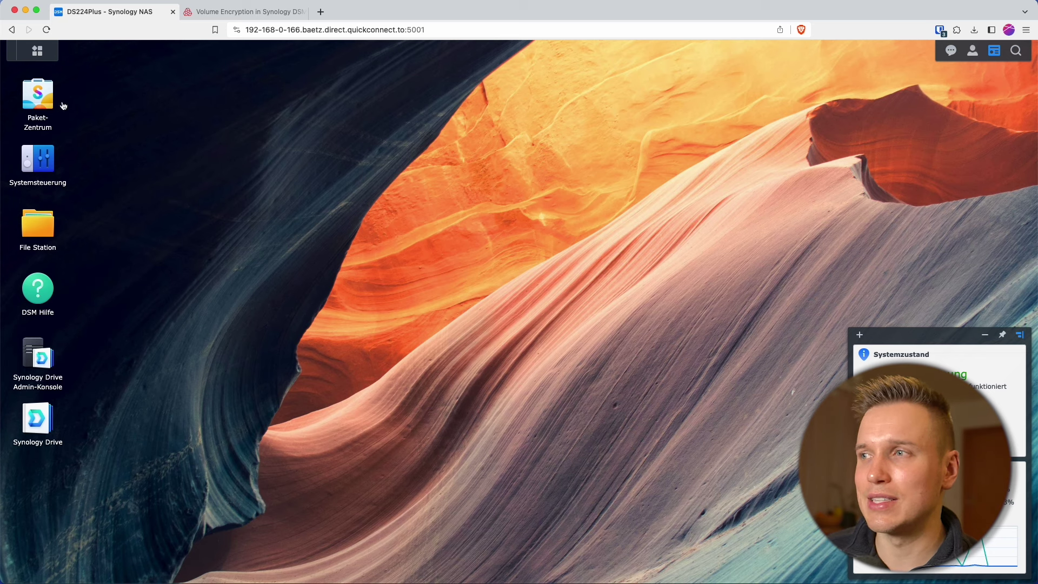
- Open the Package Center and accept its terms of use
{"action": "left_click", "coordinate": [40, 132]}
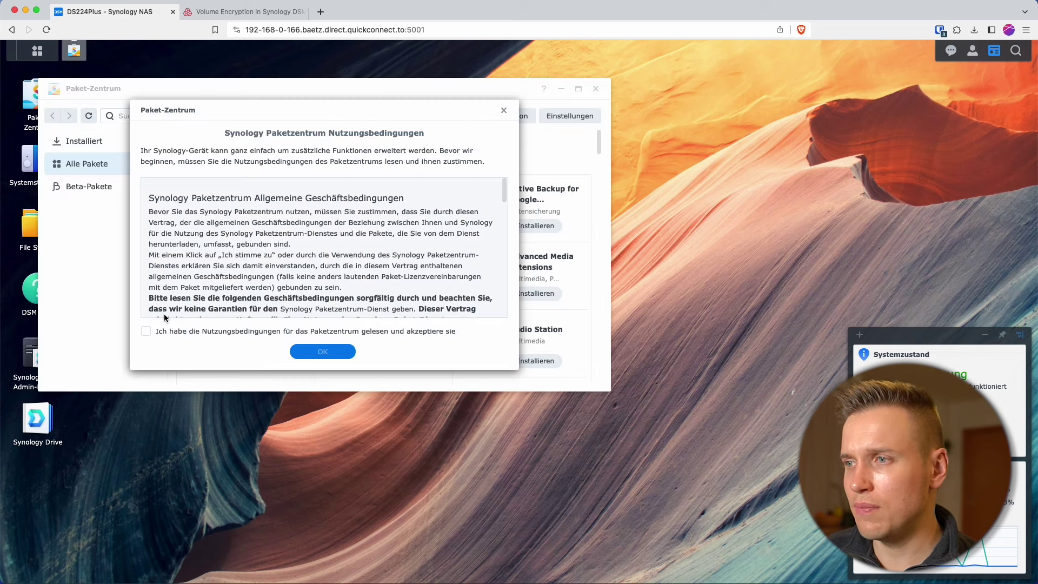
{"action": "left_click", "coordinate": [152, 332]}
{"action": "left_click", "coordinate": [339, 354]}
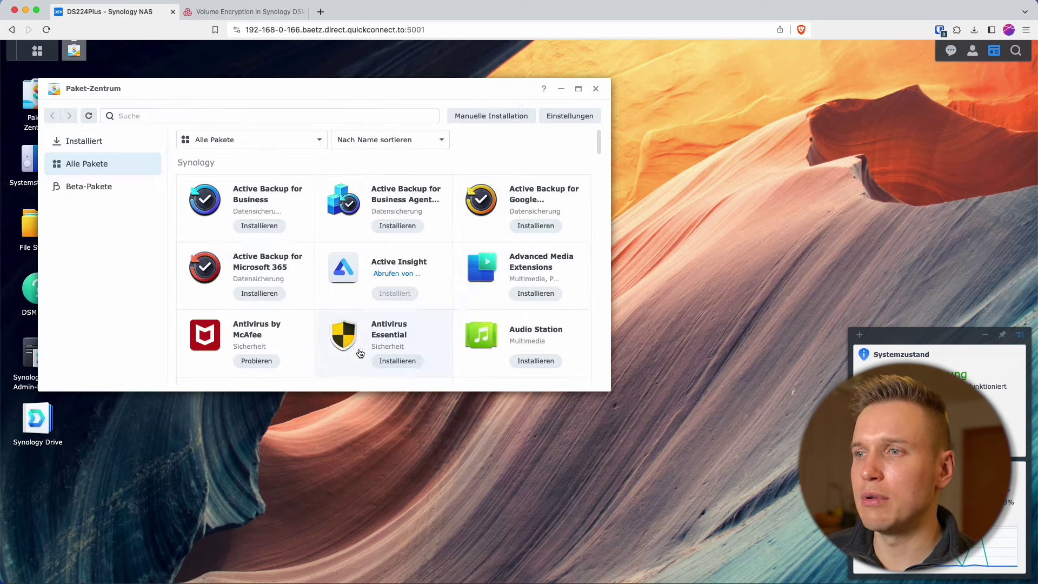
- Maximize the Package Center and browse all available packages, including the external ones
{"action": "left_click", "coordinate": [578, 88]}
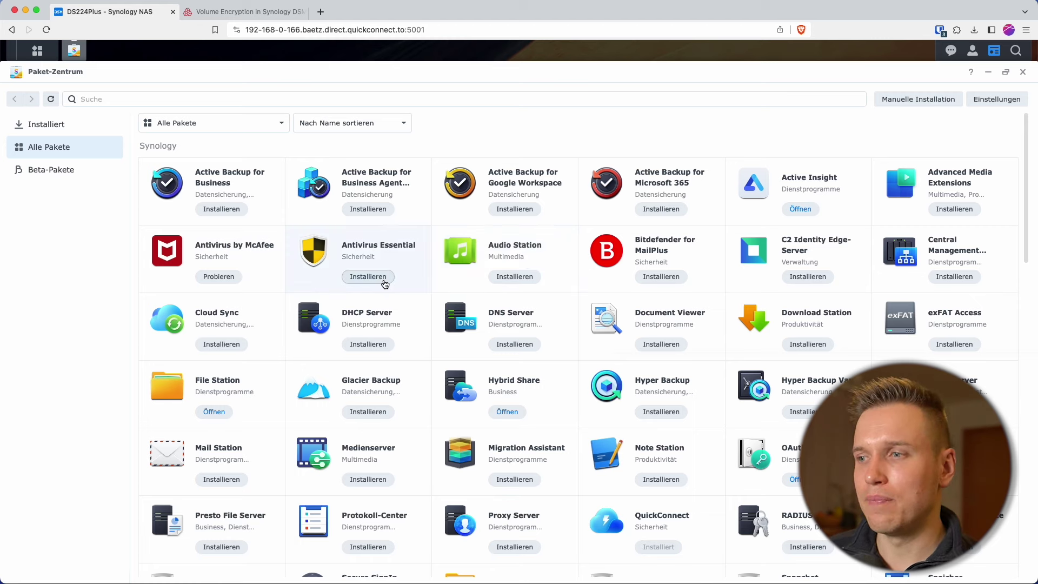
{"action": "scroll", "coordinate": [367, 278], "scroll_direction": "down", "scroll_amount": 15}
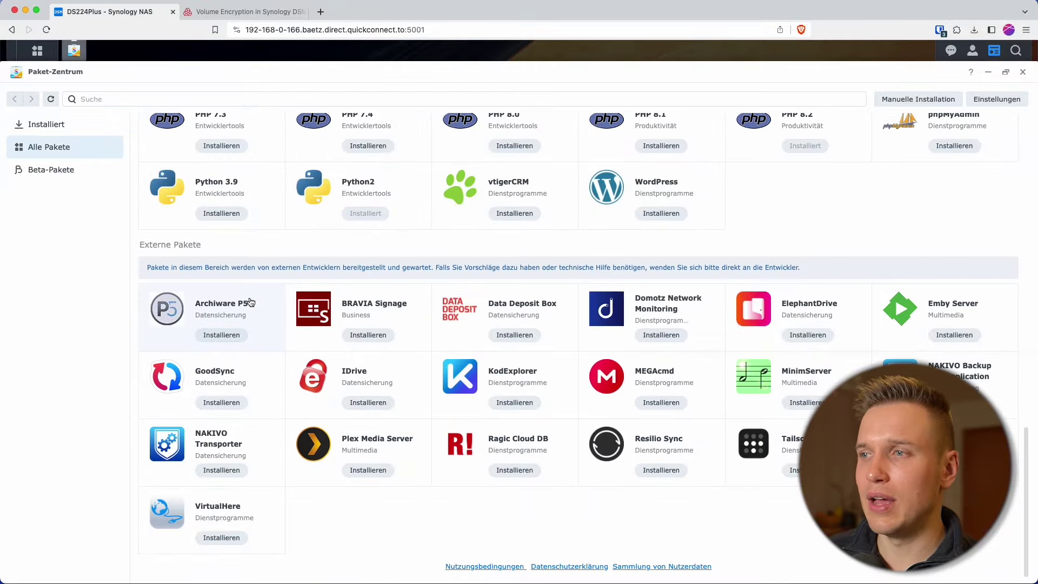
{"action": "scroll", "coordinate": [250, 301], "scroll_direction": "up", "scroll_amount": 15}
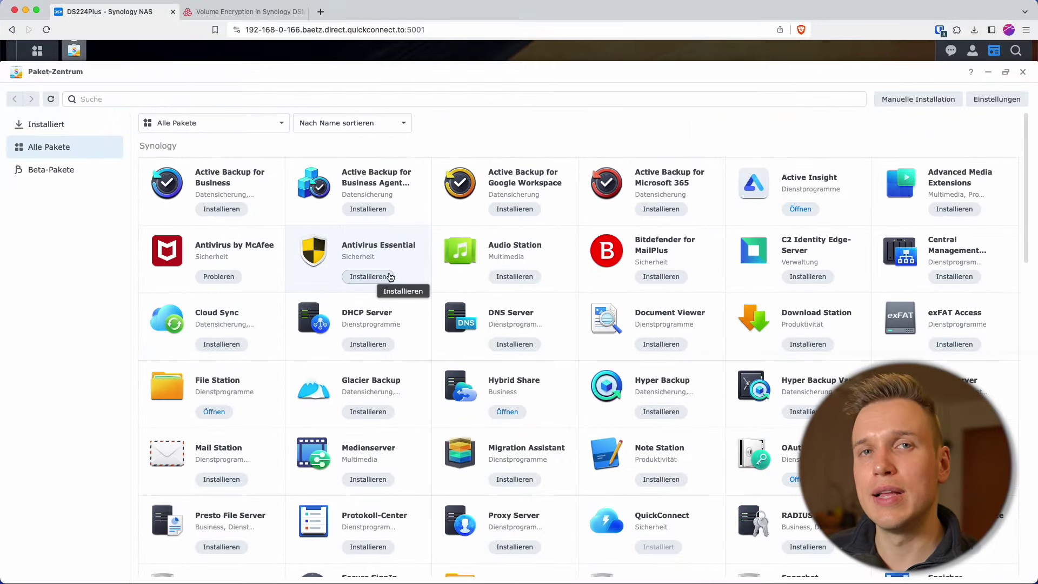
- Browse the Synology, open source and external packages once more and close the Package Center
{"action": "scroll", "coordinate": [391, 277], "scroll_direction": "down", "scroll_amount": 15}
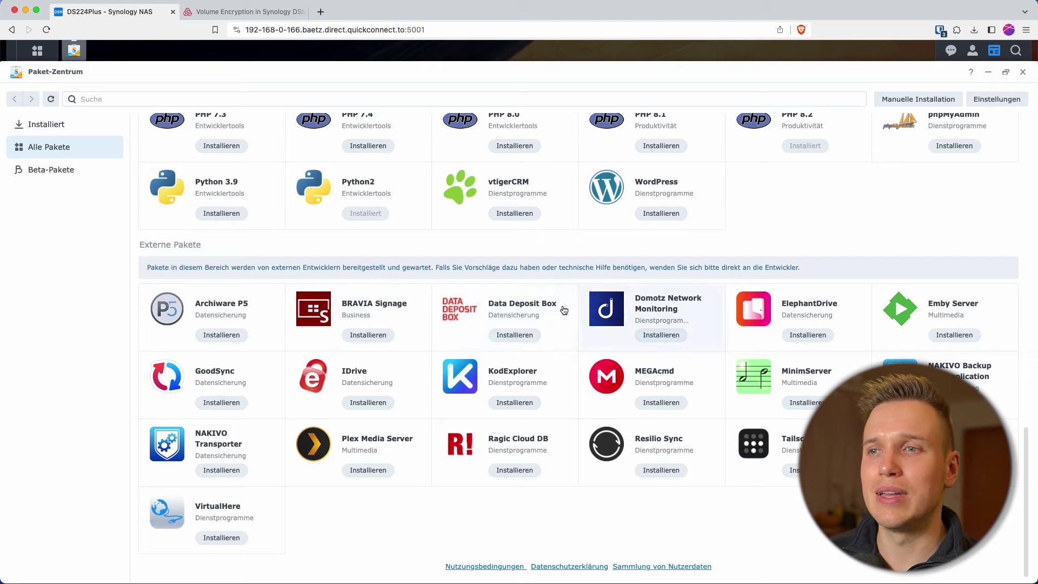
{"action": "scroll", "coordinate": [563, 310], "scroll_direction": "up", "scroll_amount": 8}
{"action": "scroll", "coordinate": [565, 319], "scroll_direction": "down", "scroll_amount": 5}
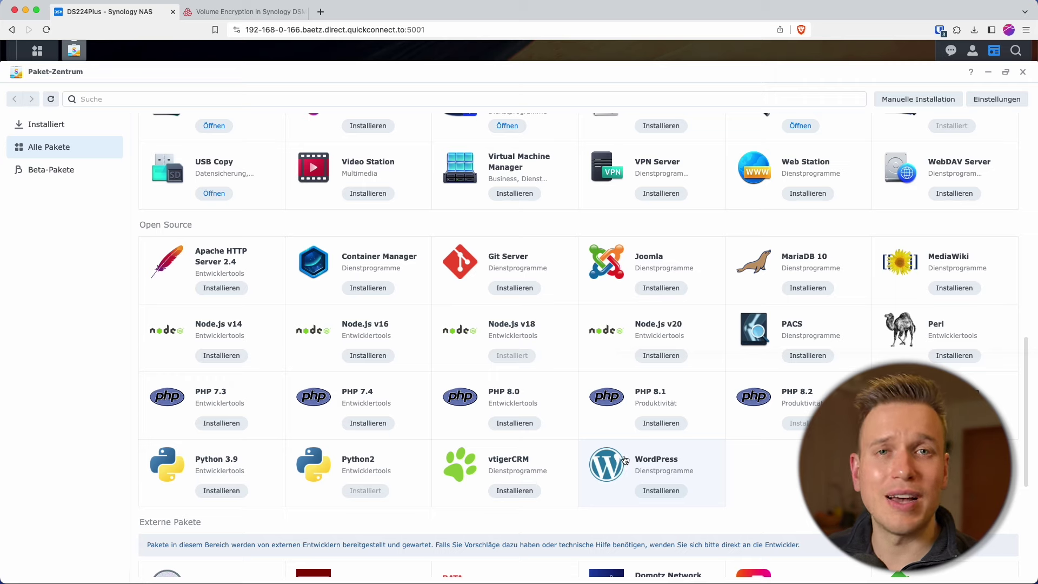
{"action": "scroll", "coordinate": [495, 403], "scroll_direction": "up", "scroll_amount": 15}
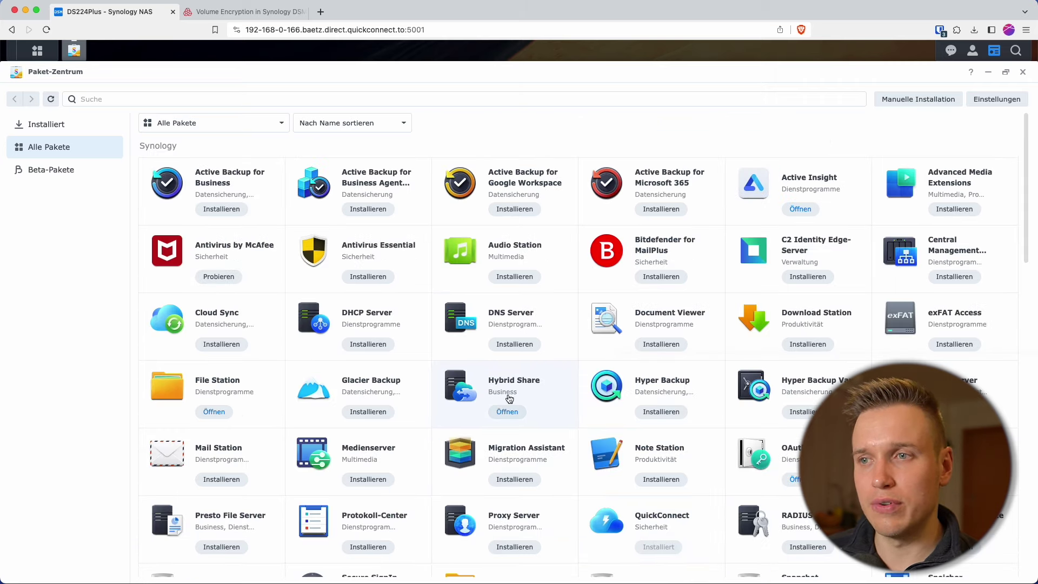
{"action": "left_click", "coordinate": [1023, 73]}
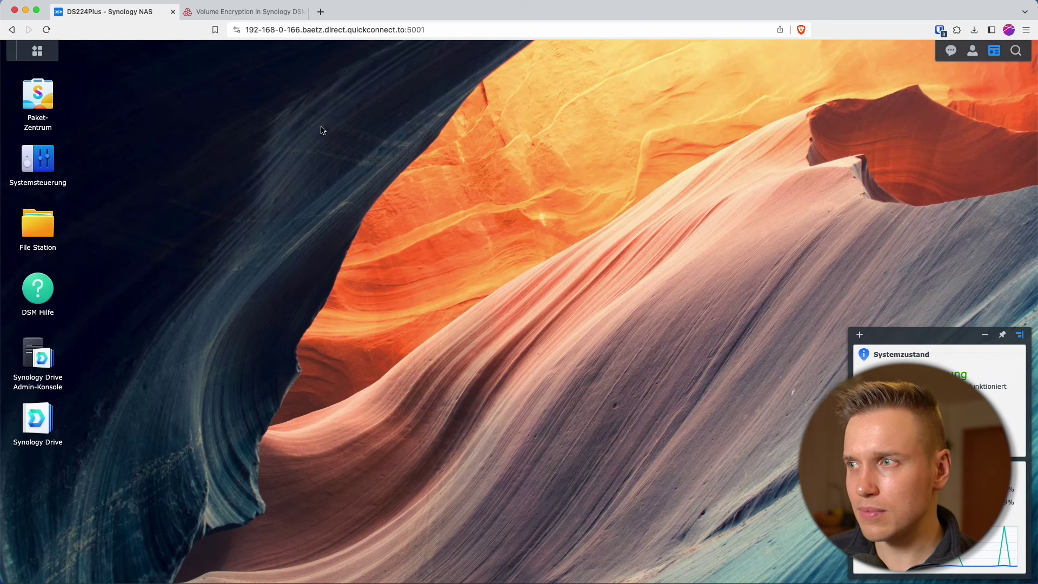
- Open the Control Panel to view its settings categories, dismiss the package notification, and minimize the window
{"action": "left_click", "coordinate": [41, 169]}
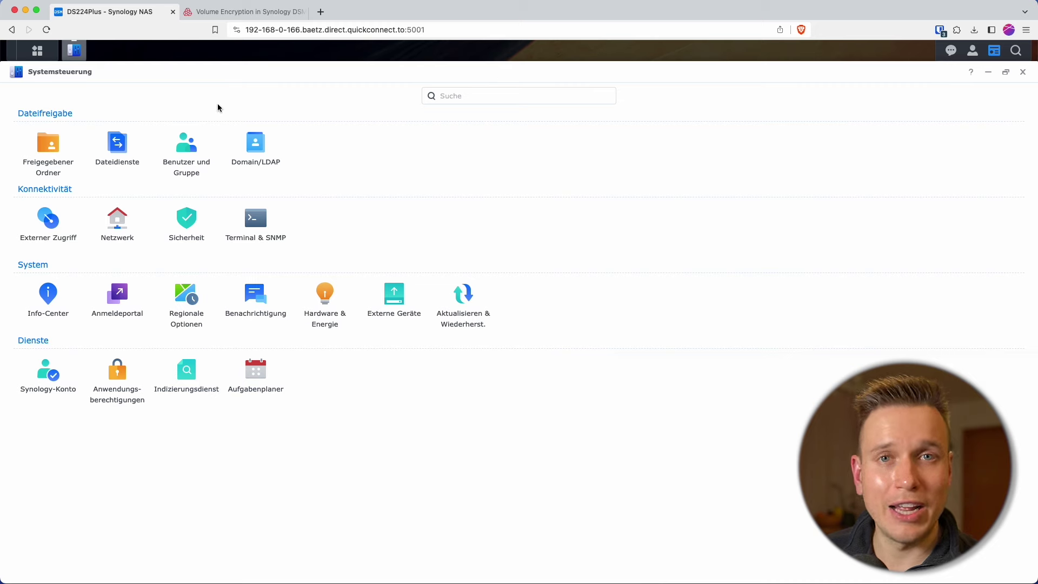
{"action": "left_click", "coordinate": [38, 51]}
{"action": "left_click", "coordinate": [1019, 75]}
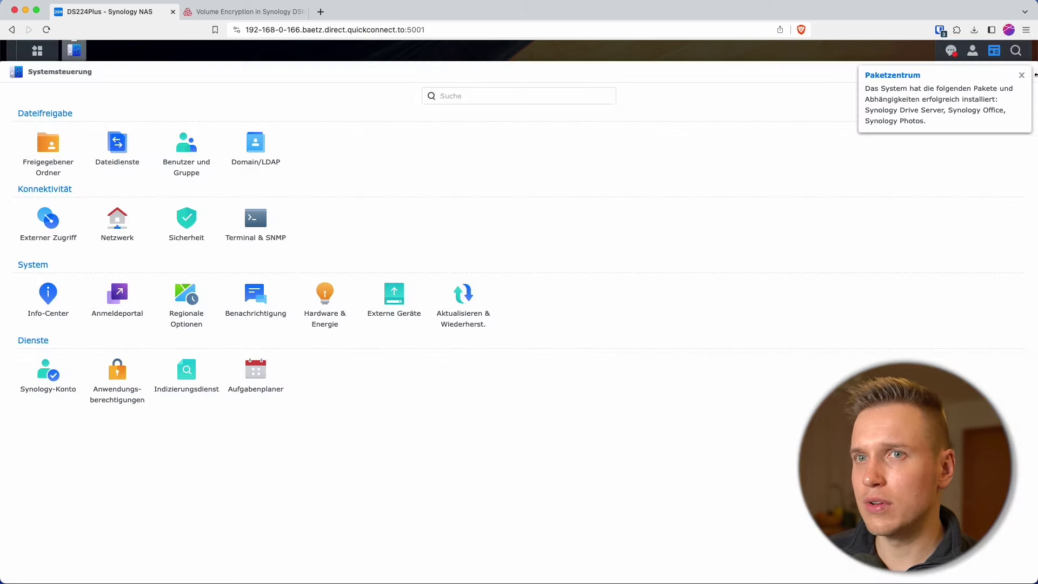
{"action": "left_click", "coordinate": [1024, 69]}
{"action": "left_click", "coordinate": [990, 73]}
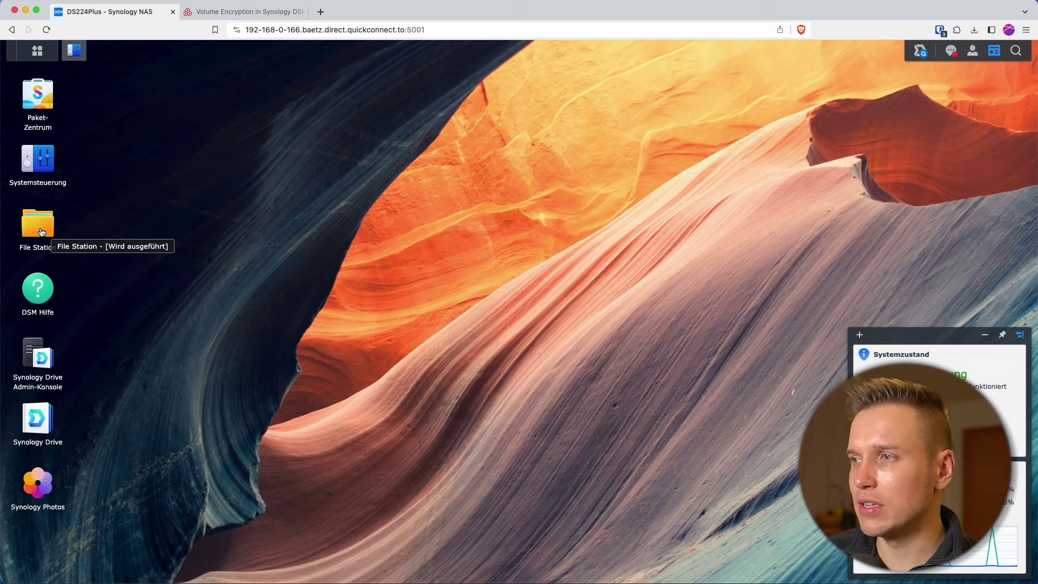
- Open File Station and maximize its window
{"action": "left_click", "coordinate": [42, 232]}
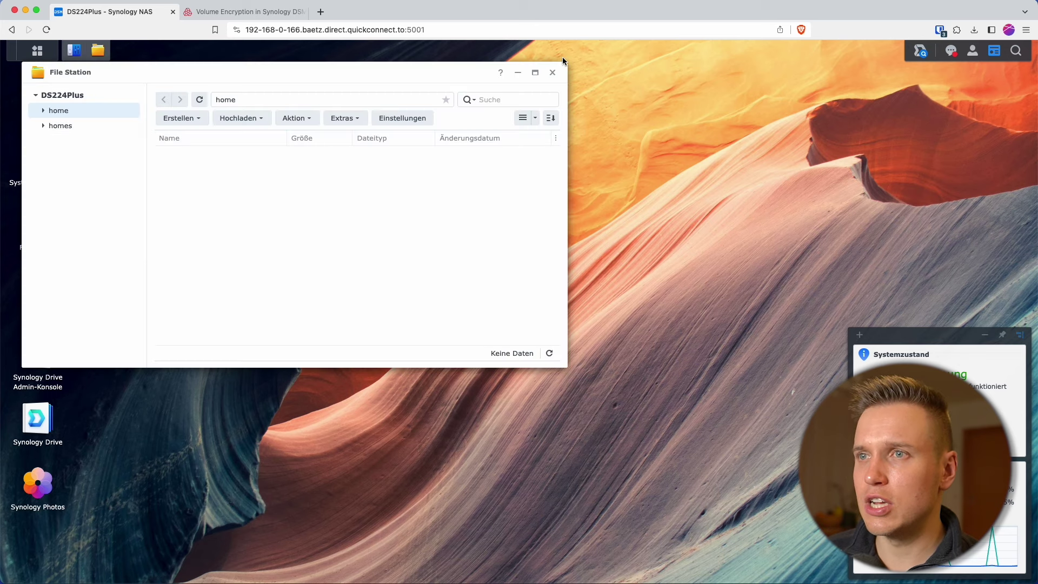
{"action": "left_click", "coordinate": [536, 72]}
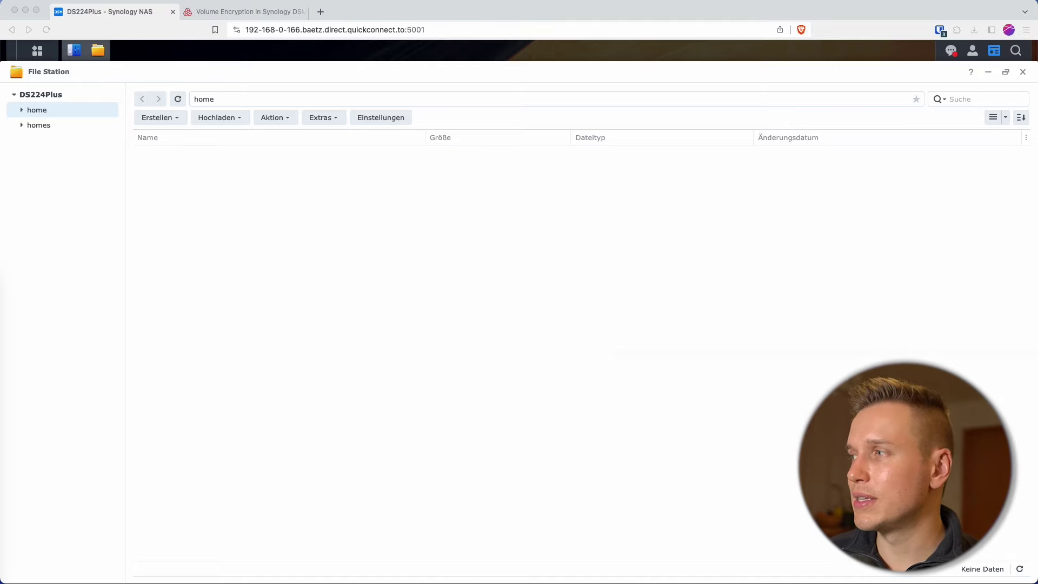
- Switch to the Finder, open the DS224Plus server from the network locations to view it, and leave the Finder again
{"action": "left_click_drag", "start_coordinate": [533, 205], "coordinate": [280, 72]}
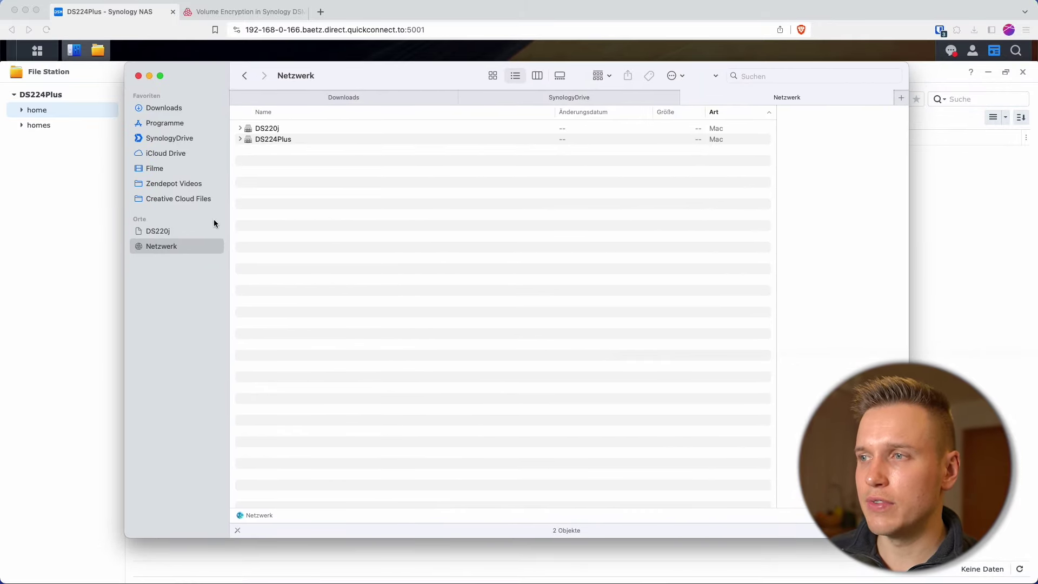
{"action": "left_click", "coordinate": [292, 140]}
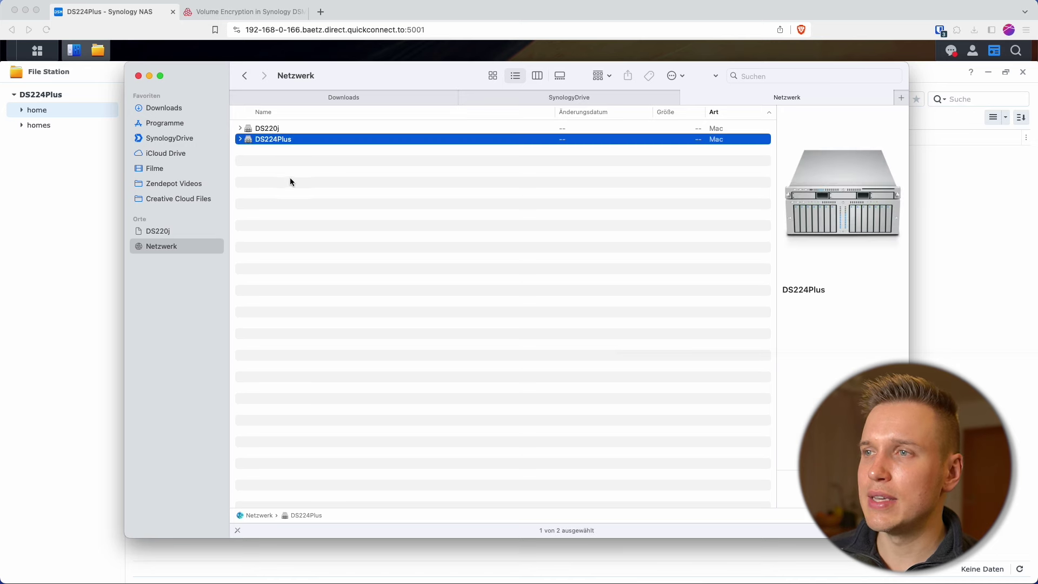
{"action": "double_click", "coordinate": [279, 140]}
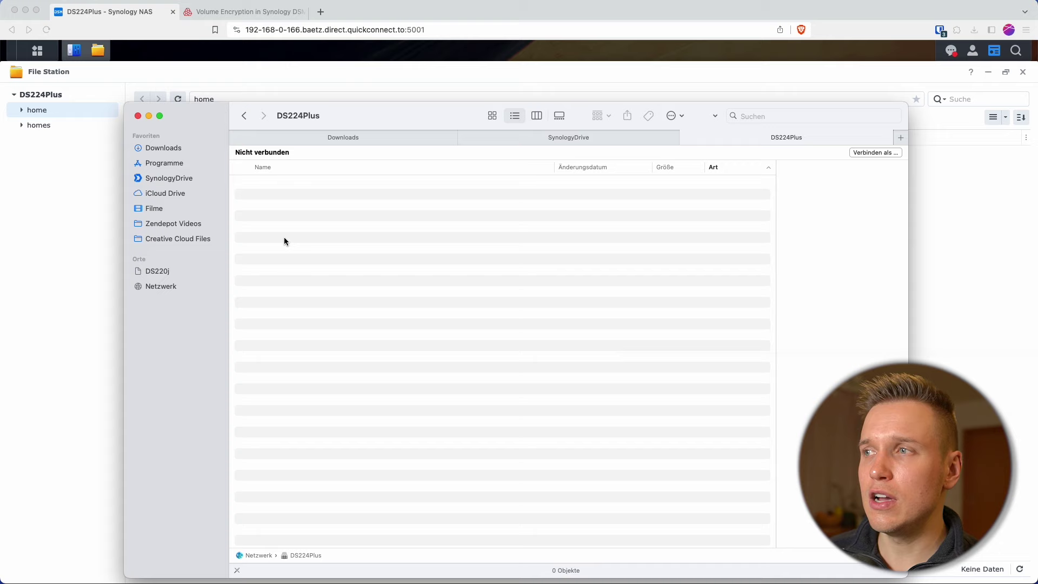
{"action": "left_click", "coordinate": [73, 143]}
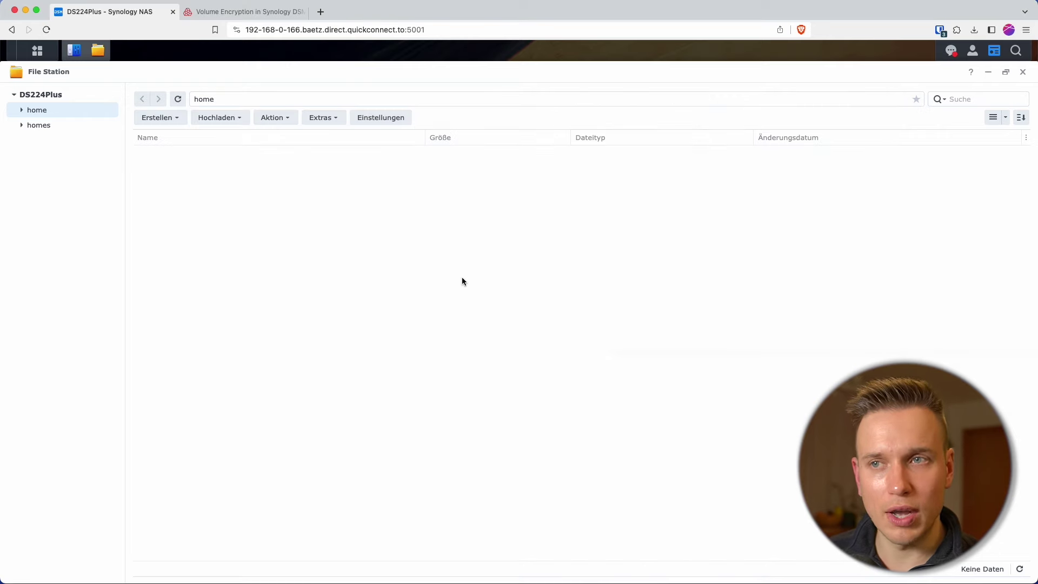
{"action": "key", "text": "super+Tab"}
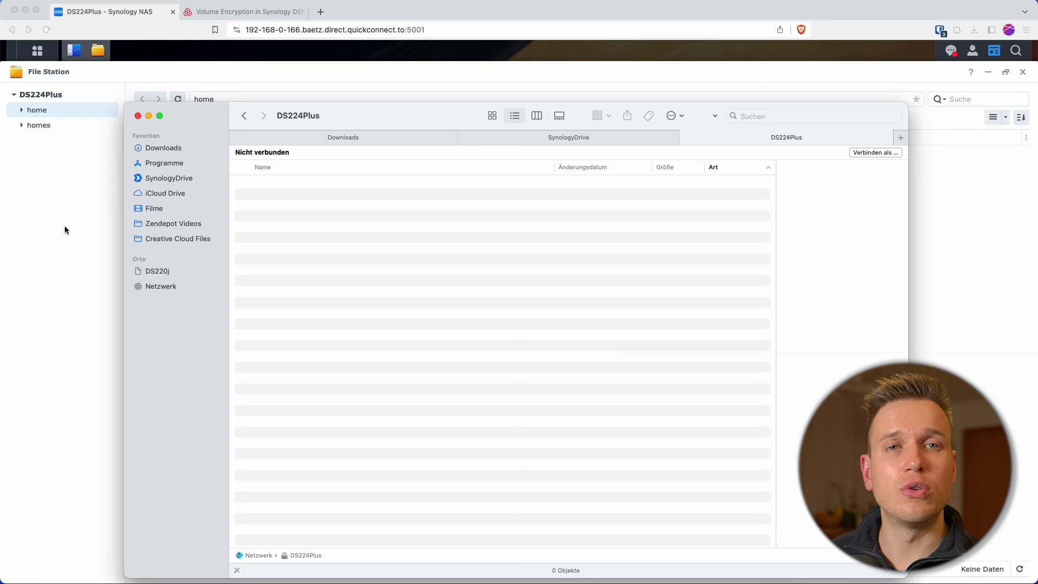
{"action": "key", "text": "super+w"}
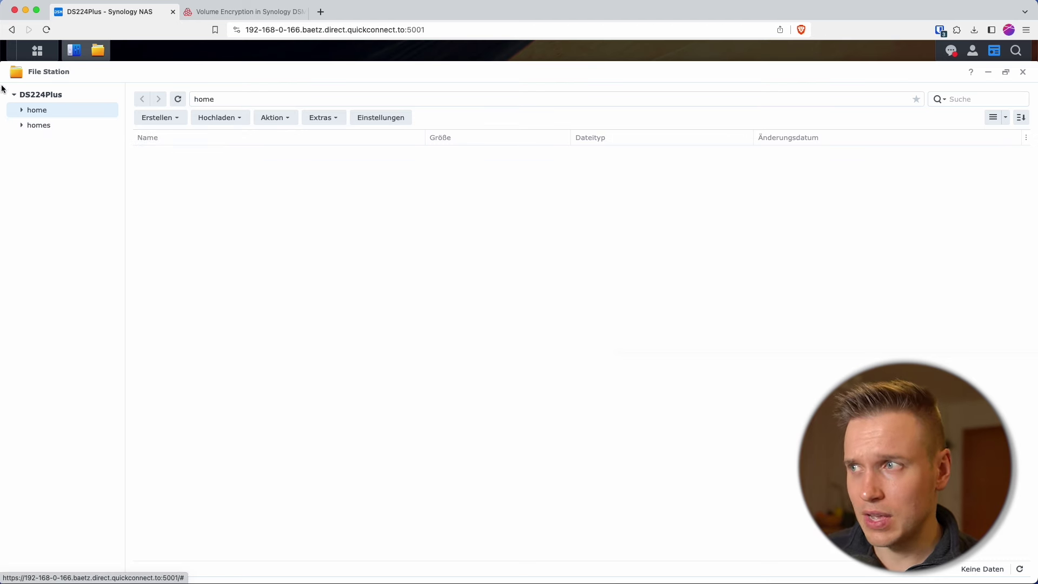
- Expand the homes shared folder in File Station and open it to view the user folders
{"action": "left_click", "coordinate": [21, 125]}
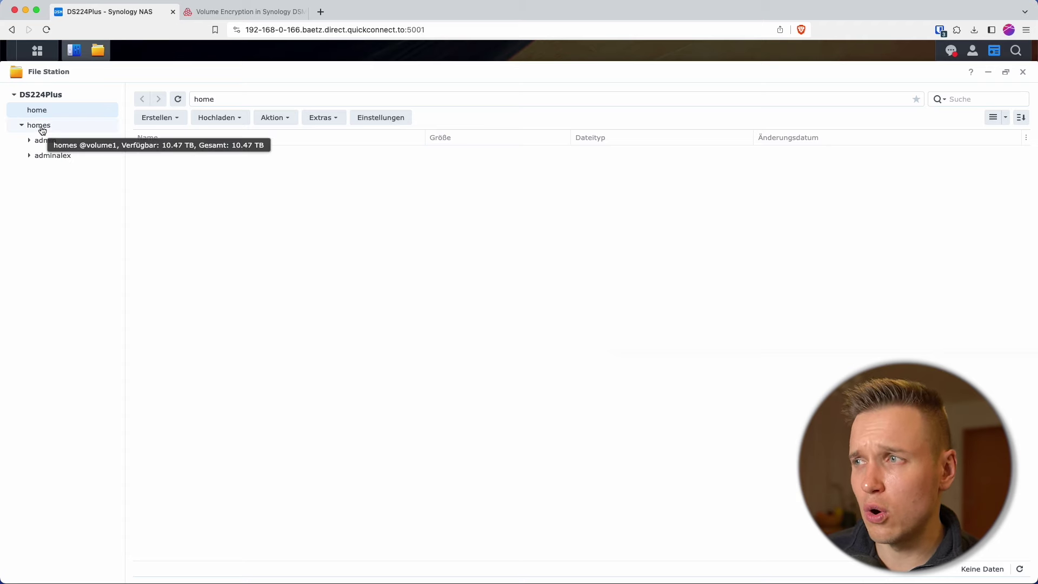
{"action": "left_click", "coordinate": [40, 126]}
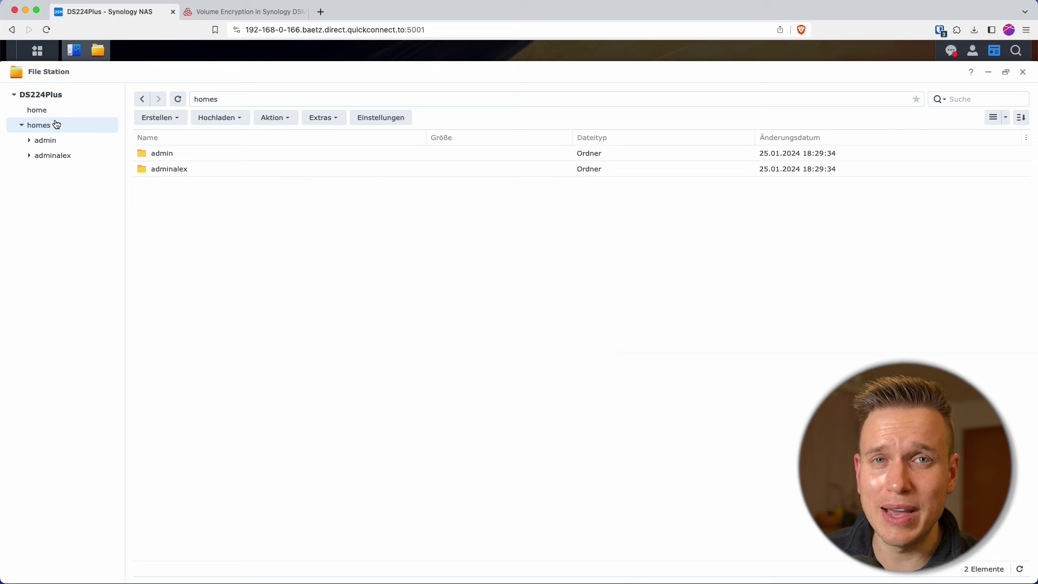